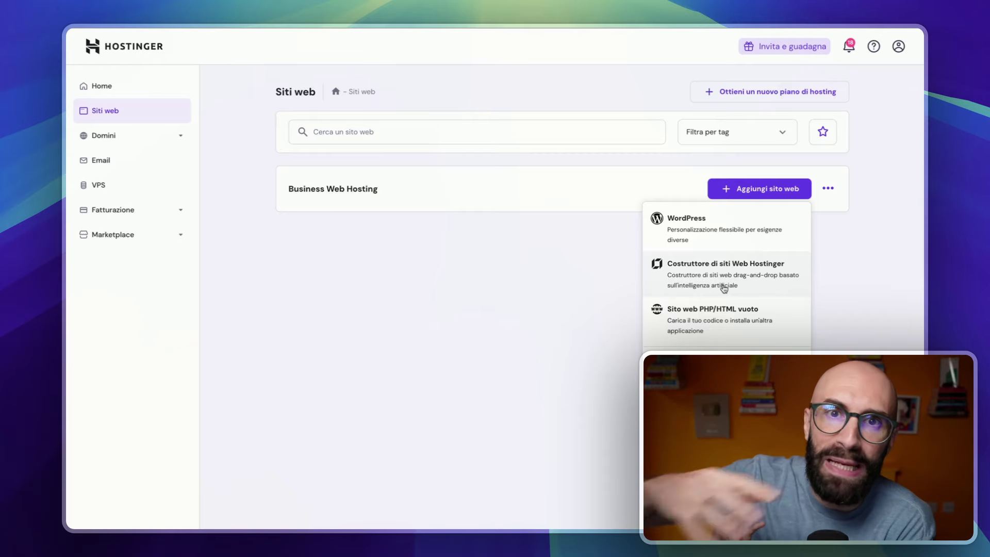
Step: Start a new site with the Hostinger website builder and set its type to Portfolio
{"action": "left_click", "coordinate": [724, 288]}
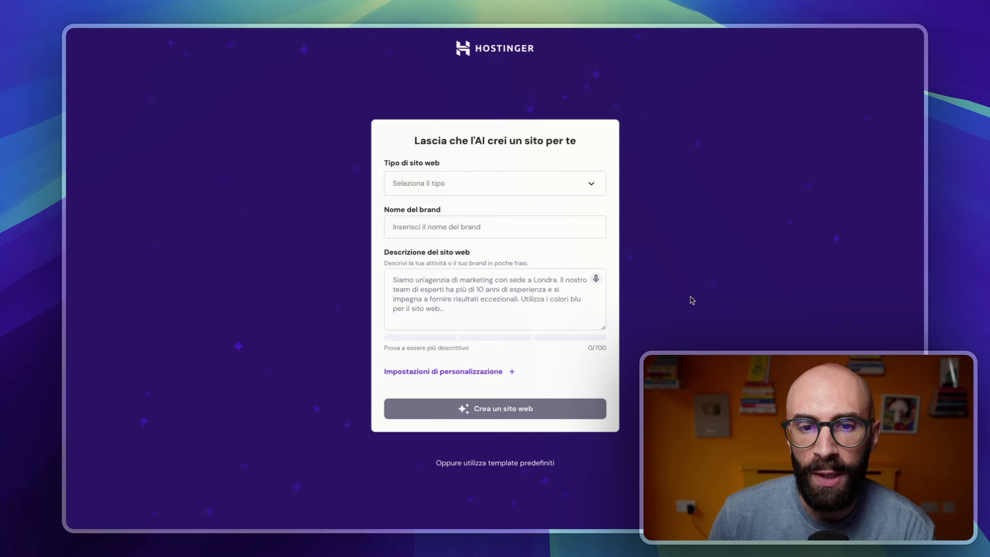
{"action": "left_click", "coordinate": [591, 182]}
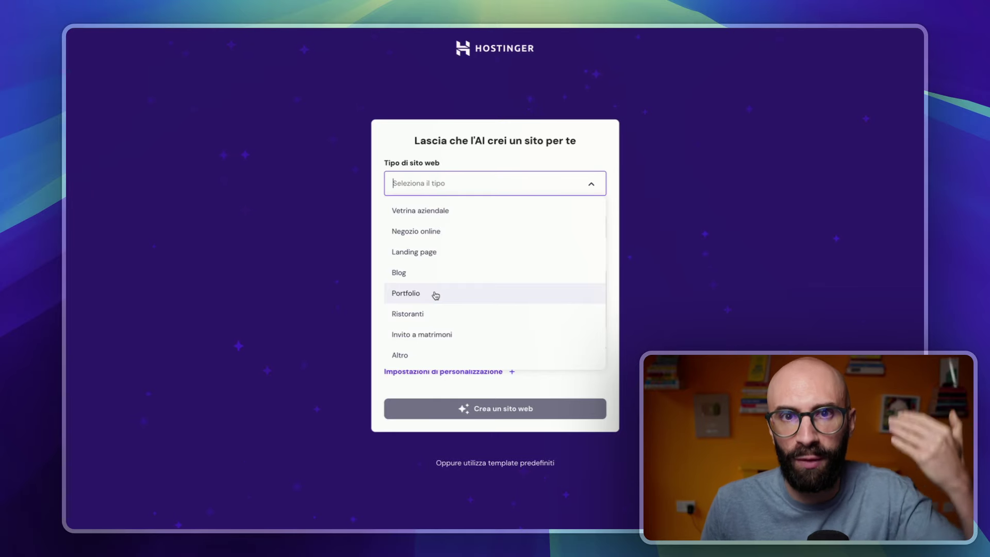
{"action": "left_click", "coordinate": [436, 295]}
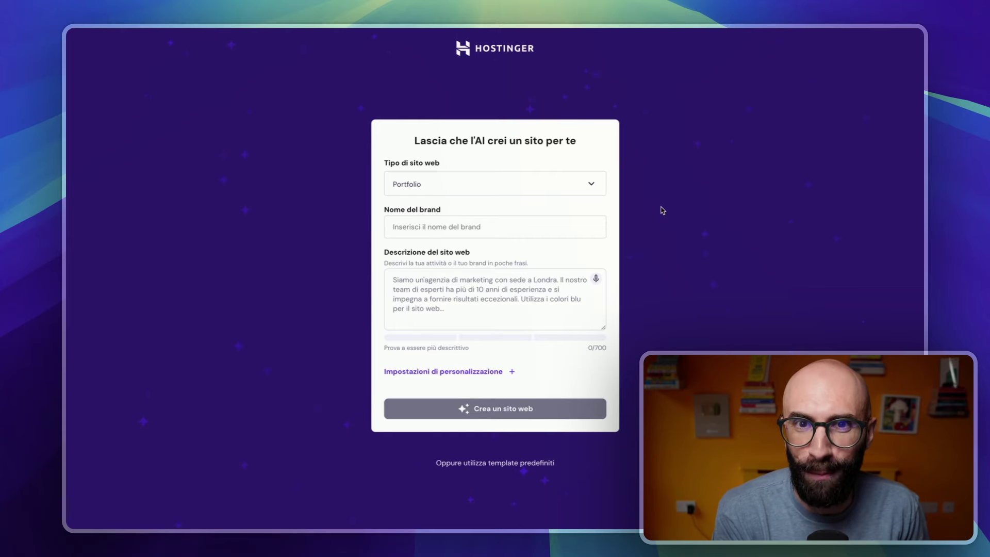
Step: Enter the photographer's full name followed by "photos" as the brand name
{"action": "left_click", "coordinate": [460, 226]}
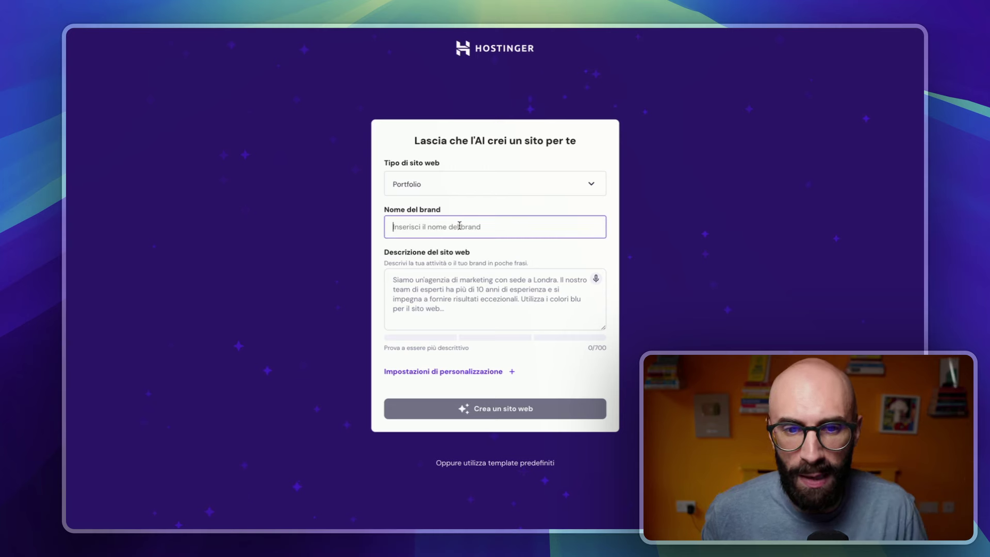
{"action": "type", "text": "Raf"}
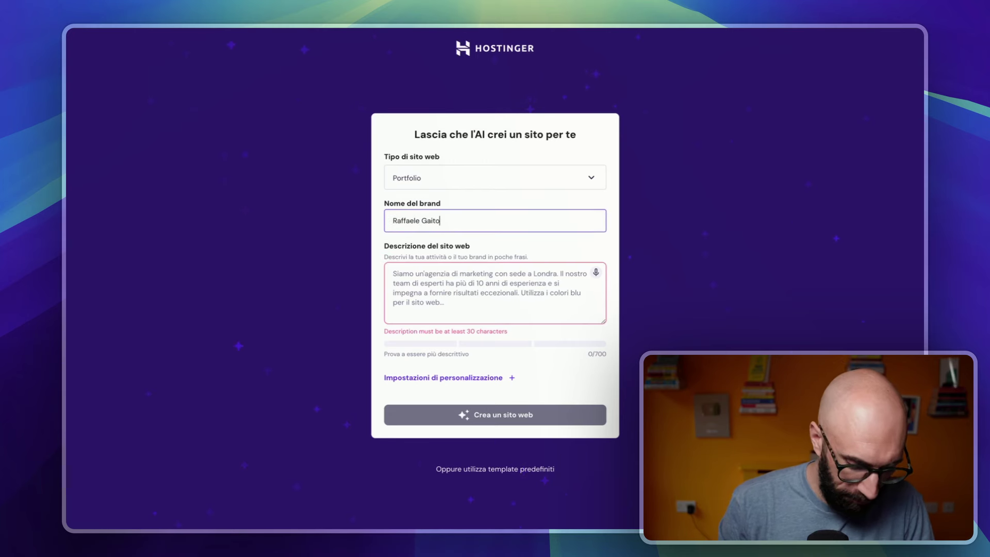
{"action": "type", "text": "faele Gaito"}
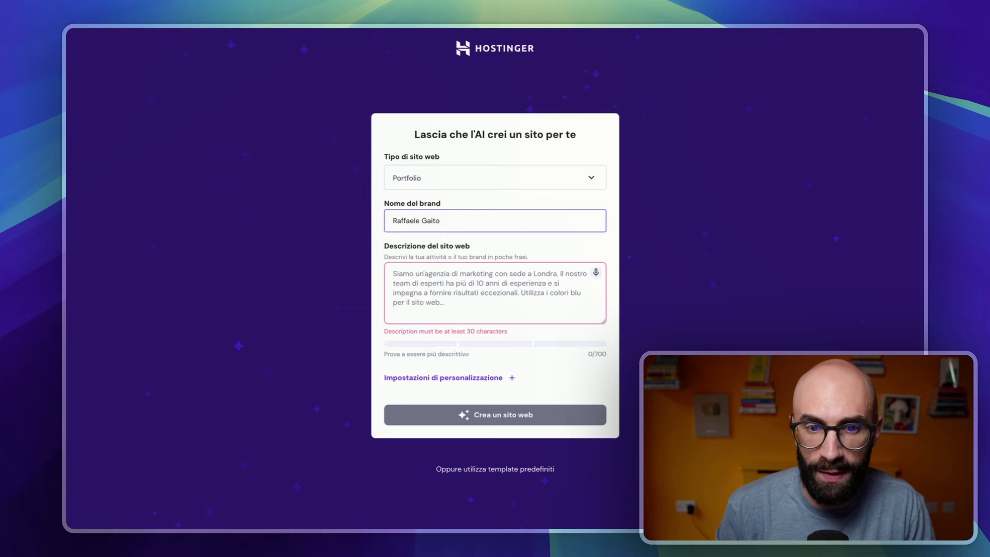
{"action": "type", "text": " photos"}
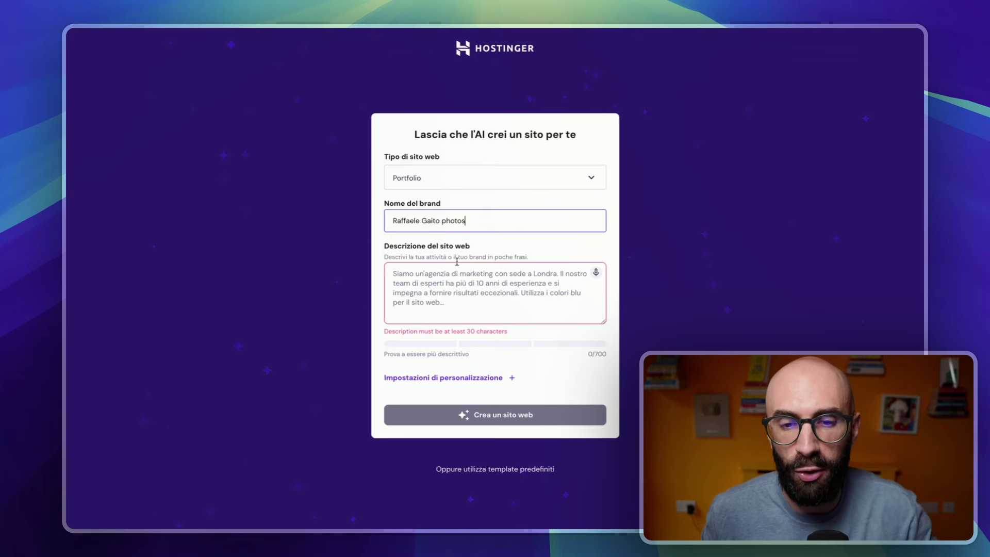
Step: Paste the Italian concert-photography description covering photo selection, projects and collaboration contact, review it, and generate the website
{"action": "left_click", "coordinate": [478, 279]}
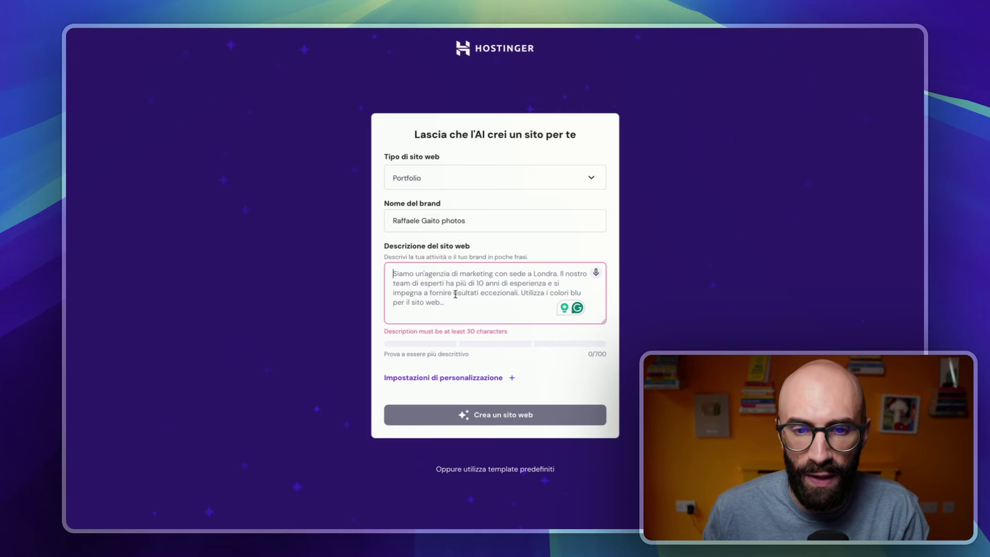
{"action": "key", "text": "ctrl+v"}
{"action": "scroll", "coordinate": [514, 313], "scroll_direction": "up", "scroll_amount": 5}
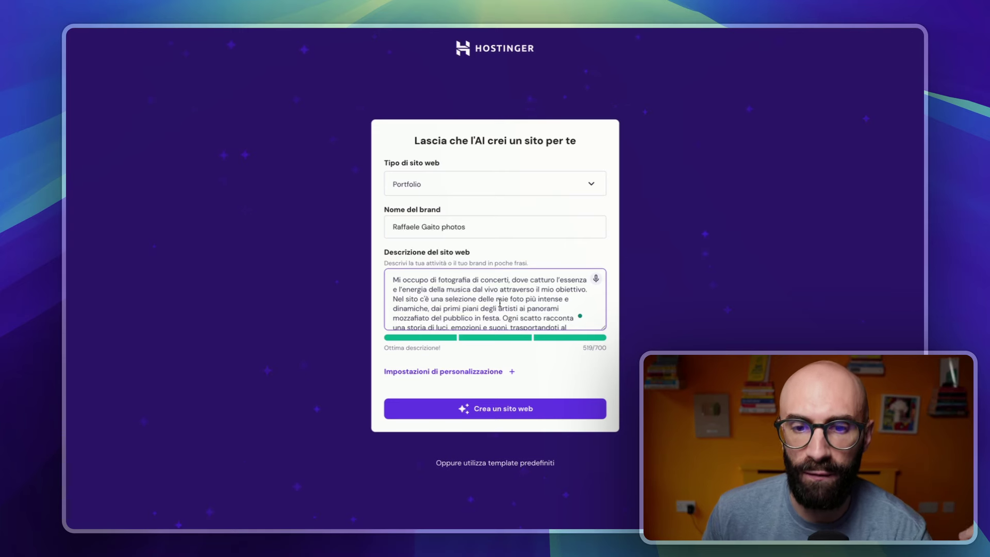
{"action": "scroll", "coordinate": [500, 303], "scroll_direction": "down", "scroll_amount": 3}
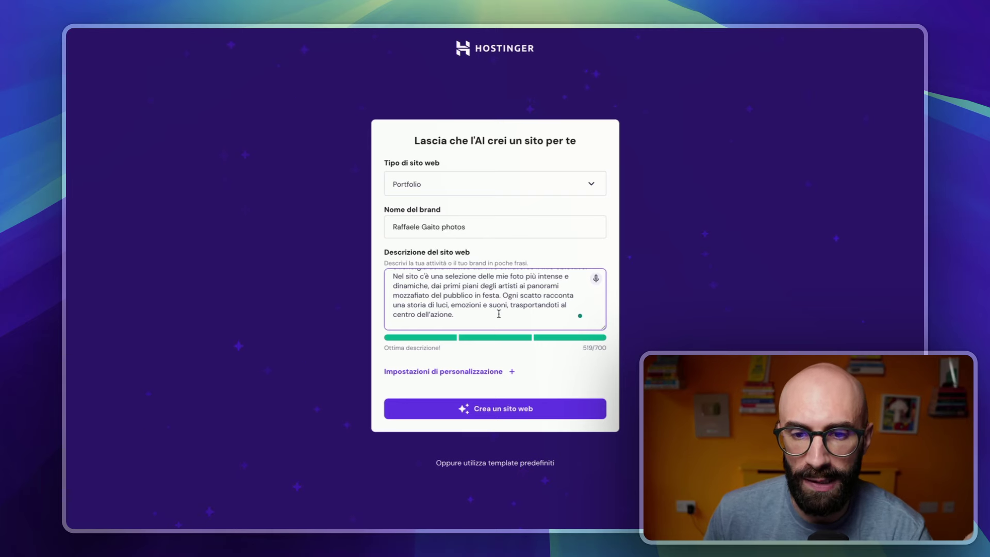
{"action": "scroll", "coordinate": [499, 313], "scroll_direction": "down", "scroll_amount": 3}
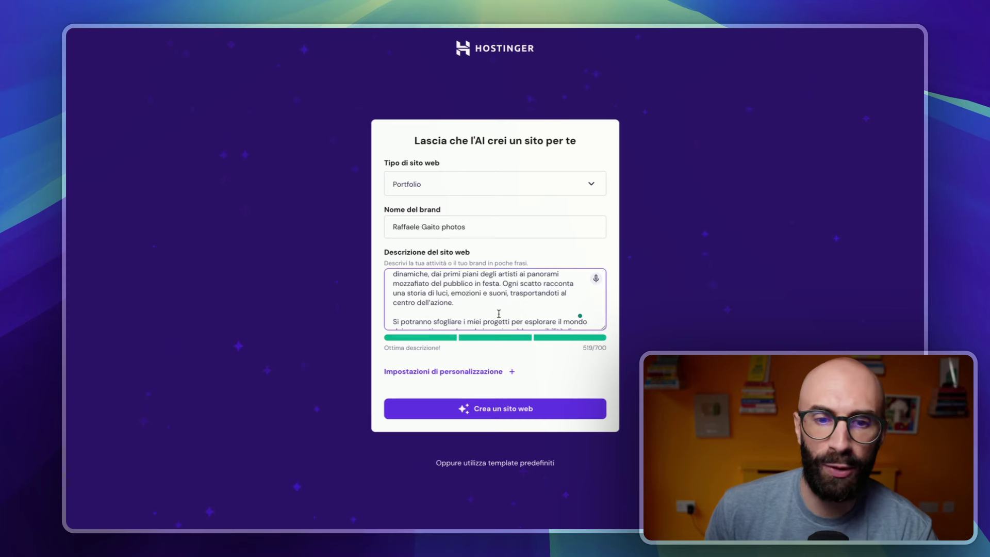
{"action": "scroll", "coordinate": [499, 313], "scroll_direction": "down", "scroll_amount": 2}
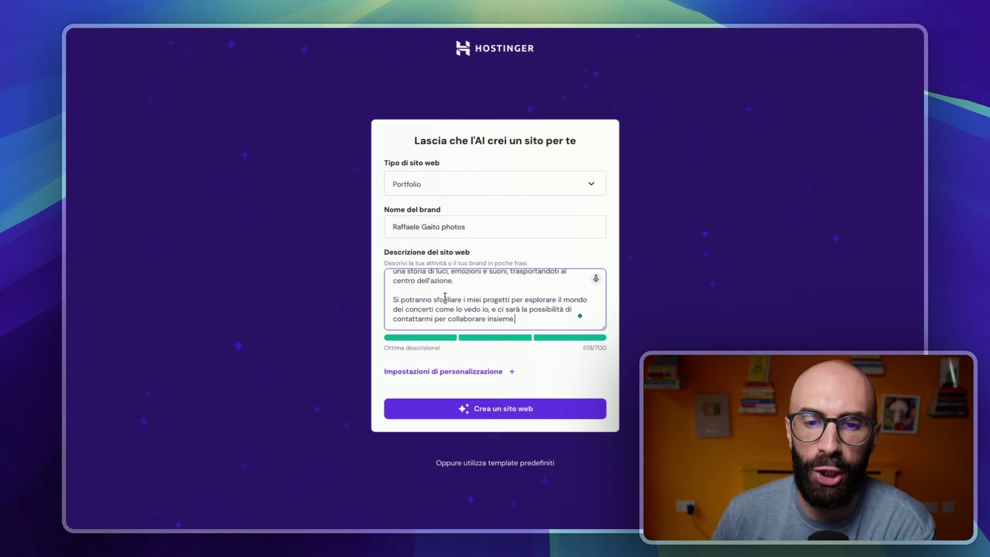
{"action": "left_click", "coordinate": [495, 417]}
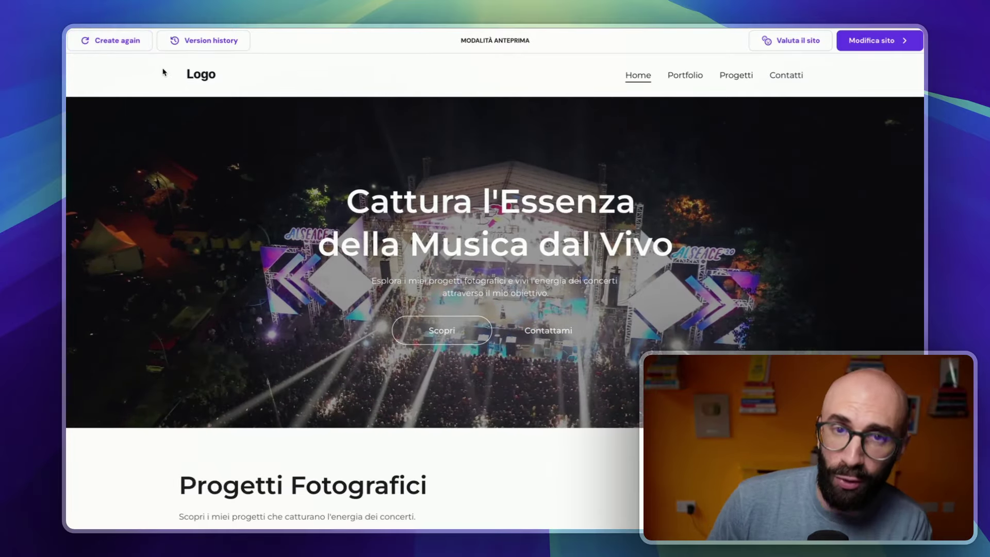
Step: Examine the generated homepage preview from the hero through the projects, portfolio and photo gallery sections down to the footer
{"action": "mouse_move", "coordinate": [868, 51]}
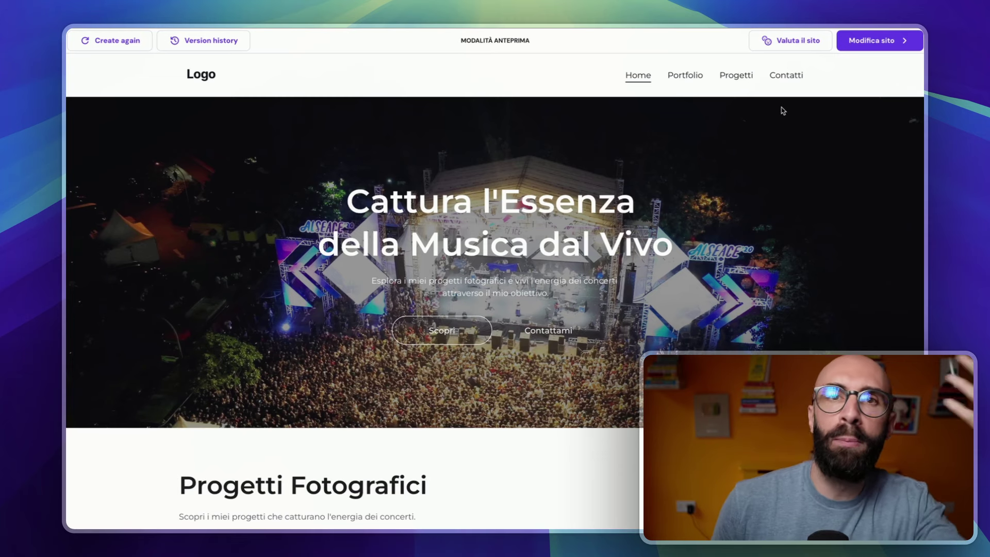
{"action": "scroll", "coordinate": [628, 259], "scroll_direction": "down", "scroll_amount": 7}
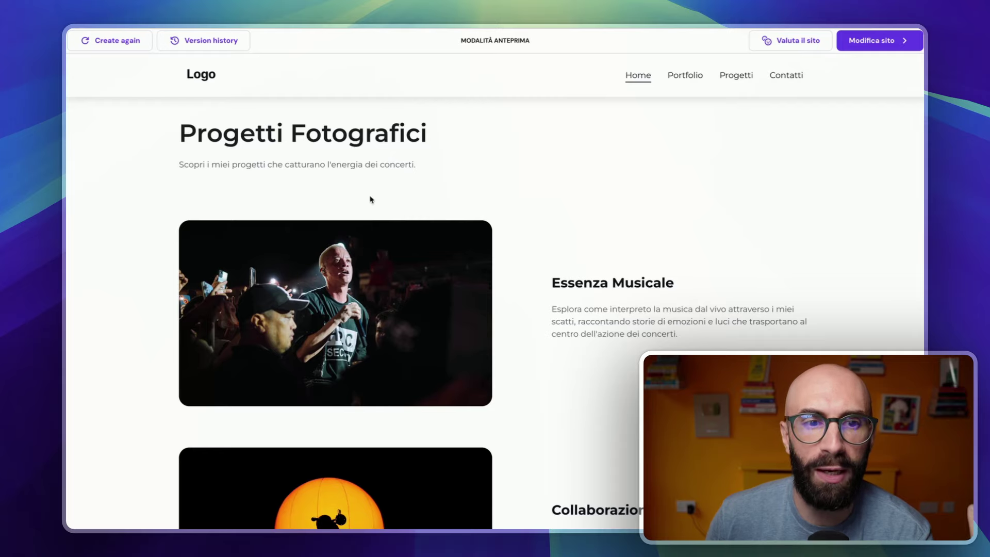
{"action": "scroll", "coordinate": [504, 201], "scroll_direction": "down", "scroll_amount": 3}
{"action": "scroll", "coordinate": [504, 201], "scroll_direction": "up", "scroll_amount": 1}
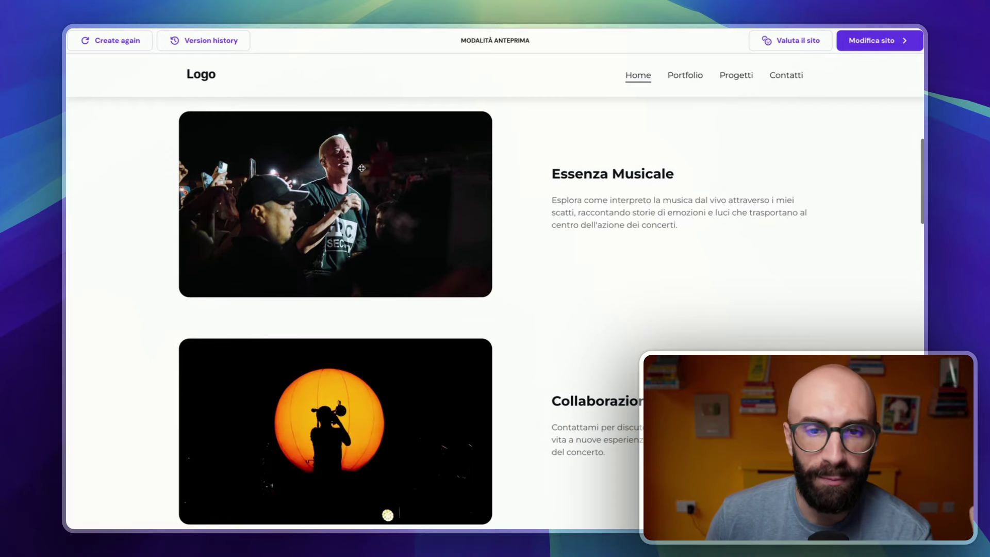
{"action": "scroll", "coordinate": [390, 196], "scroll_direction": "down", "scroll_amount": 12}
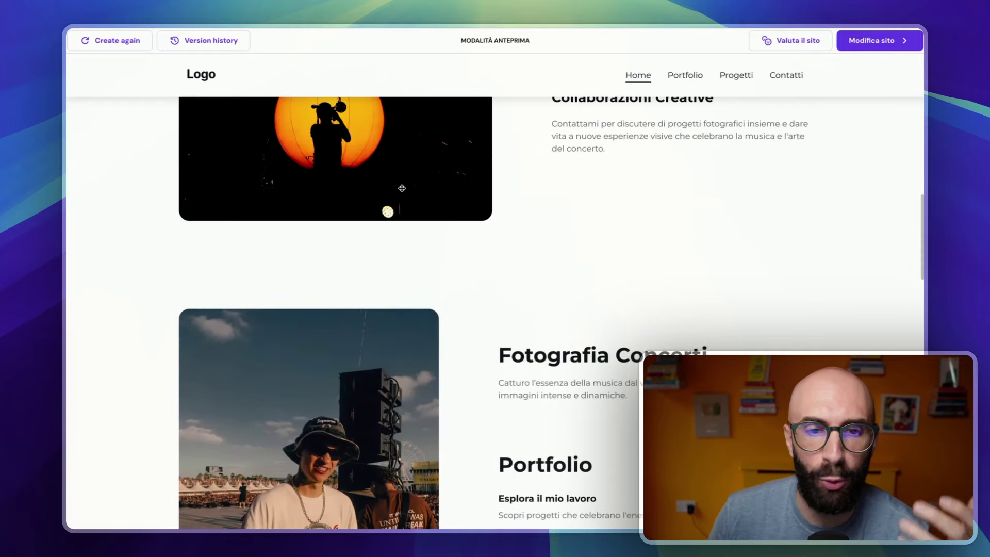
{"action": "scroll", "coordinate": [480, 199], "scroll_direction": "up", "scroll_amount": 2}
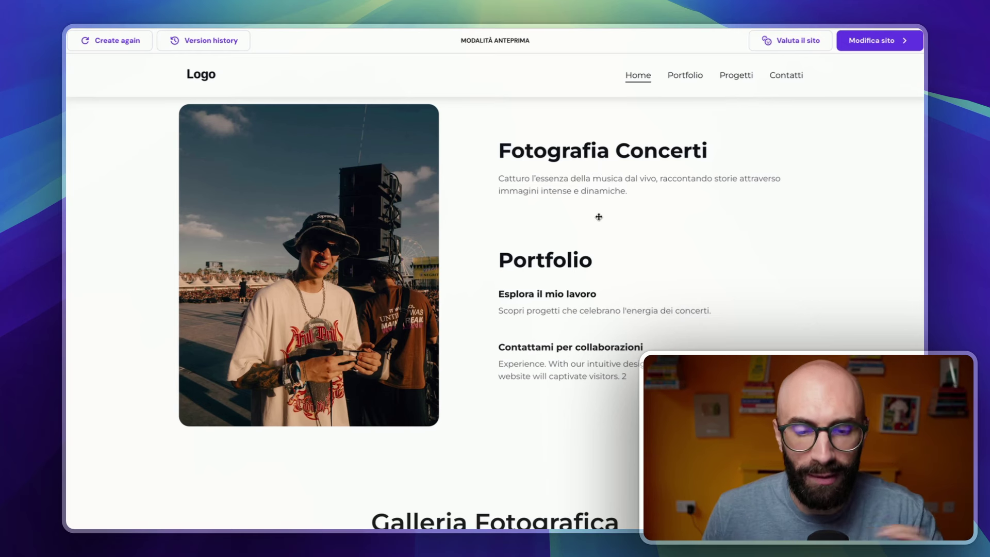
{"action": "scroll", "coordinate": [564, 195], "scroll_direction": "down", "scroll_amount": 2}
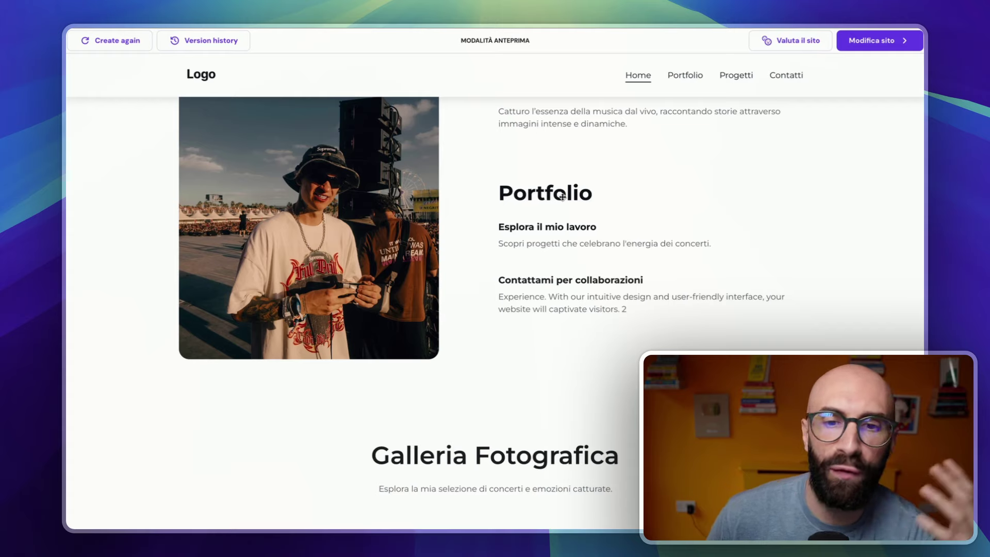
{"action": "scroll", "coordinate": [563, 203], "scroll_direction": "down", "scroll_amount": 10}
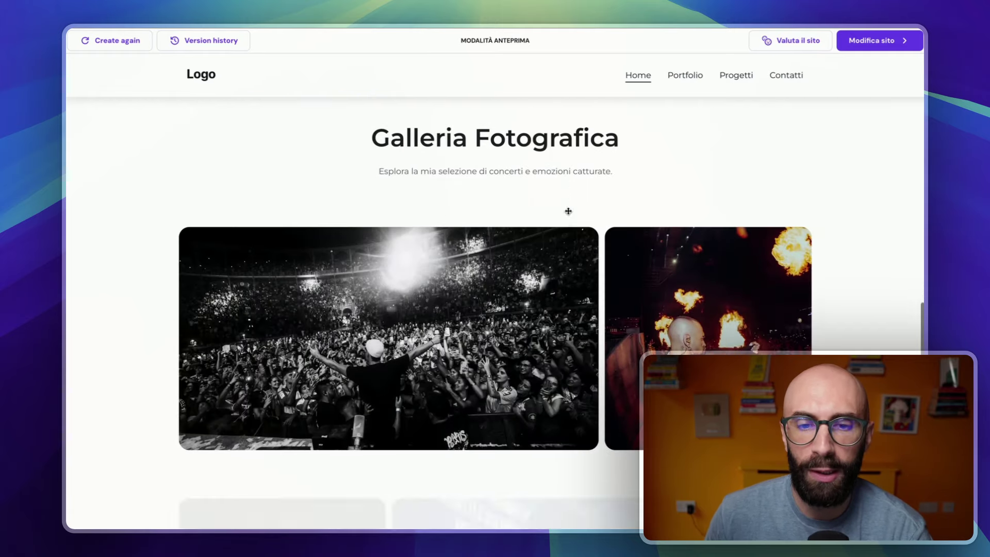
{"action": "scroll", "coordinate": [811, 280], "scroll_direction": "down", "scroll_amount": 4}
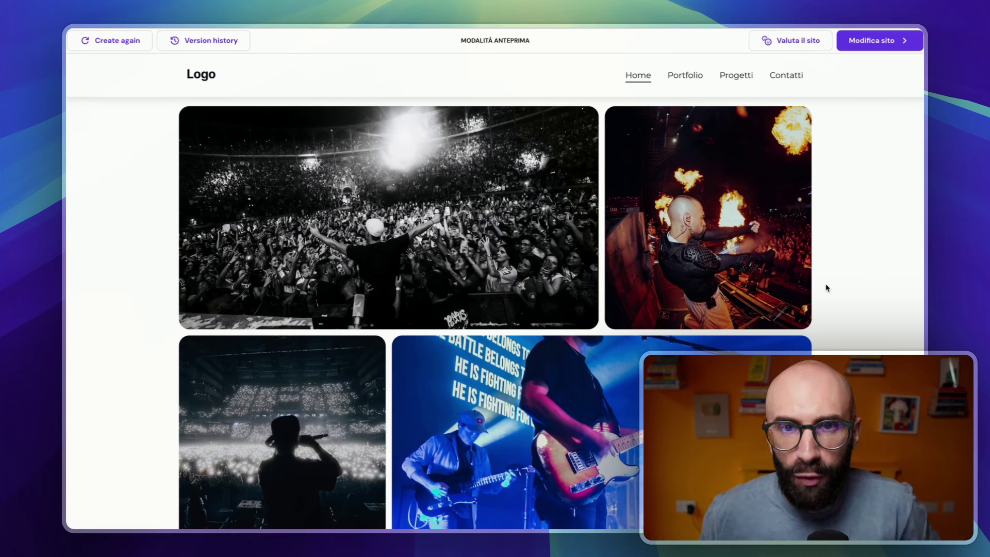
{"action": "scroll", "coordinate": [827, 288], "scroll_direction": "down", "scroll_amount": 3}
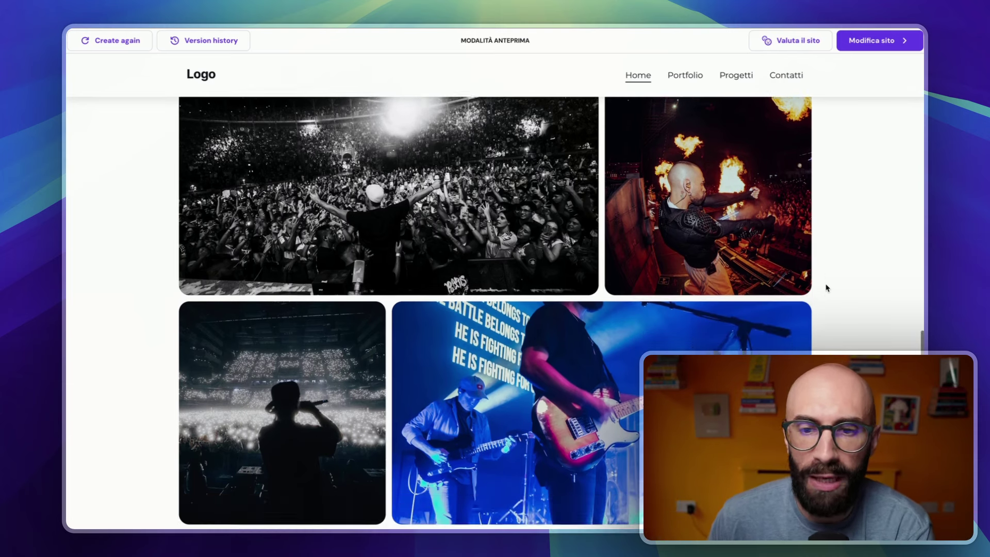
{"action": "scroll", "coordinate": [827, 288], "scroll_direction": "up", "scroll_amount": 3}
{"action": "scroll", "coordinate": [827, 288], "scroll_direction": "up", "scroll_amount": 1}
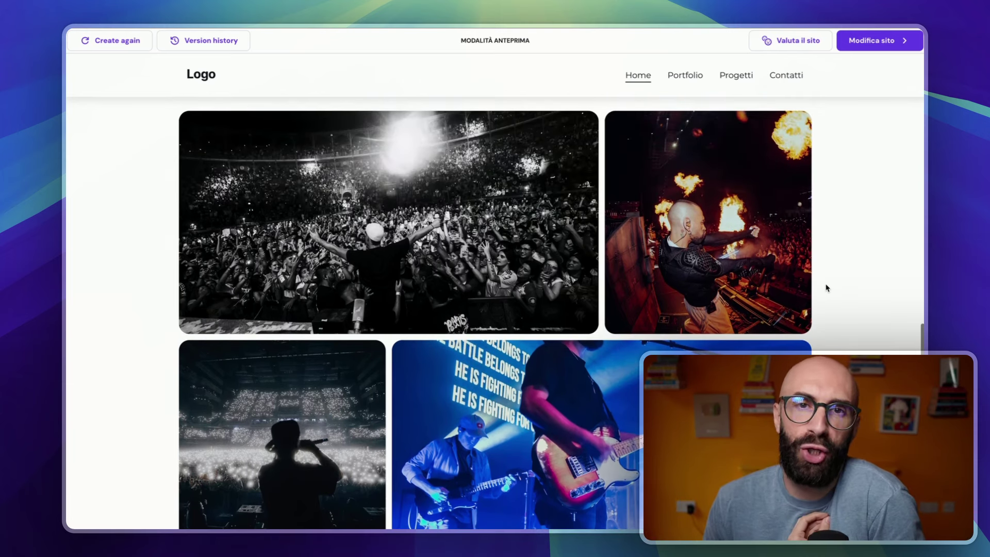
{"action": "scroll", "coordinate": [826, 288], "scroll_direction": "down", "scroll_amount": 1}
{"action": "scroll", "coordinate": [827, 288], "scroll_direction": "up", "scroll_amount": 1}
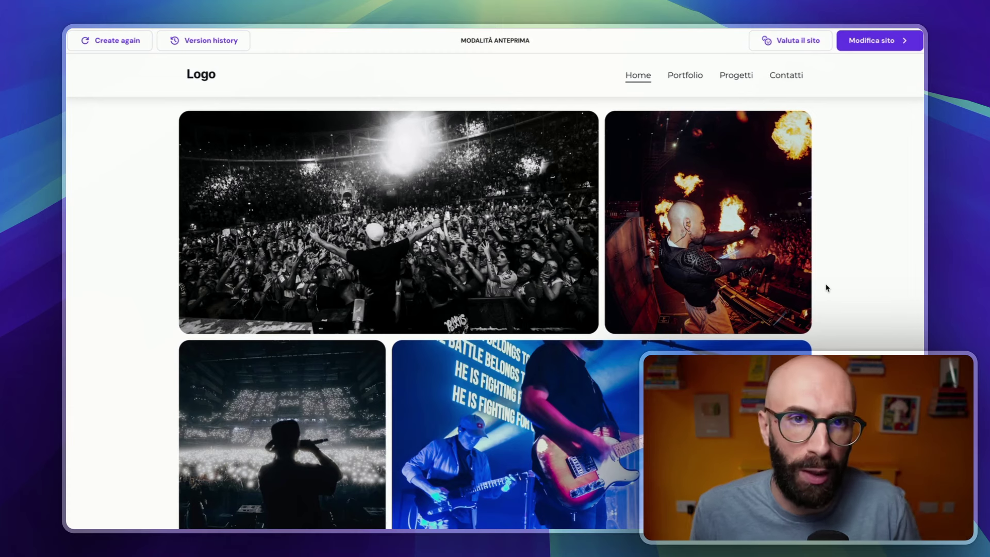
{"action": "scroll", "coordinate": [827, 288], "scroll_direction": "down", "scroll_amount": 10}
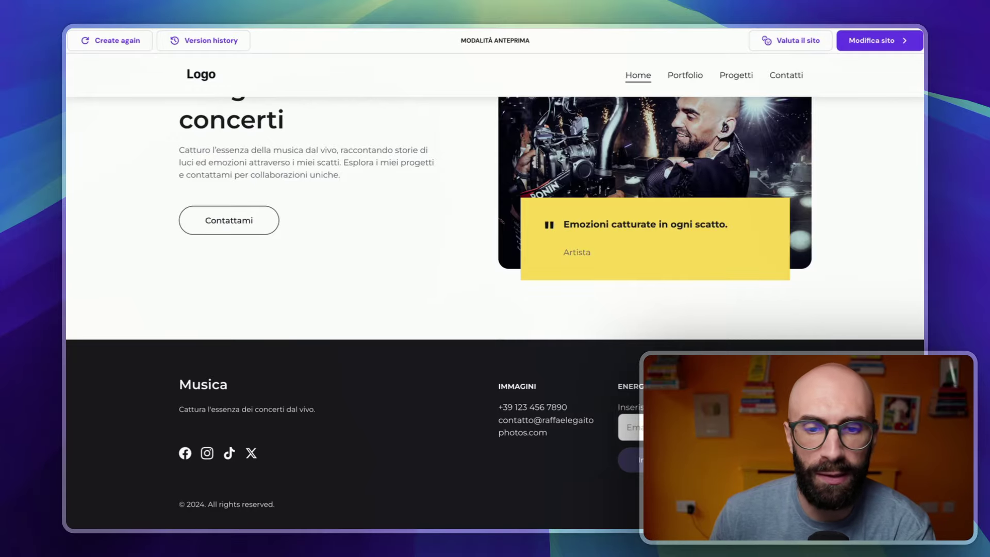
{"action": "scroll", "coordinate": [845, 328], "scroll_direction": "up", "scroll_amount": 15}
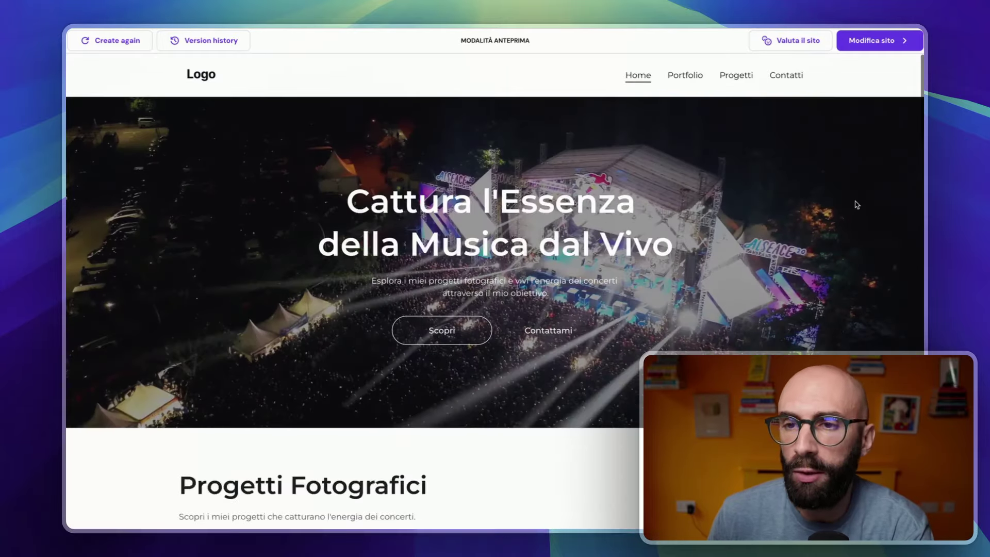
Step: Open the generated site for editing and check its mobile layout, then return to the desktop layout
{"action": "left_click", "coordinate": [873, 41]}
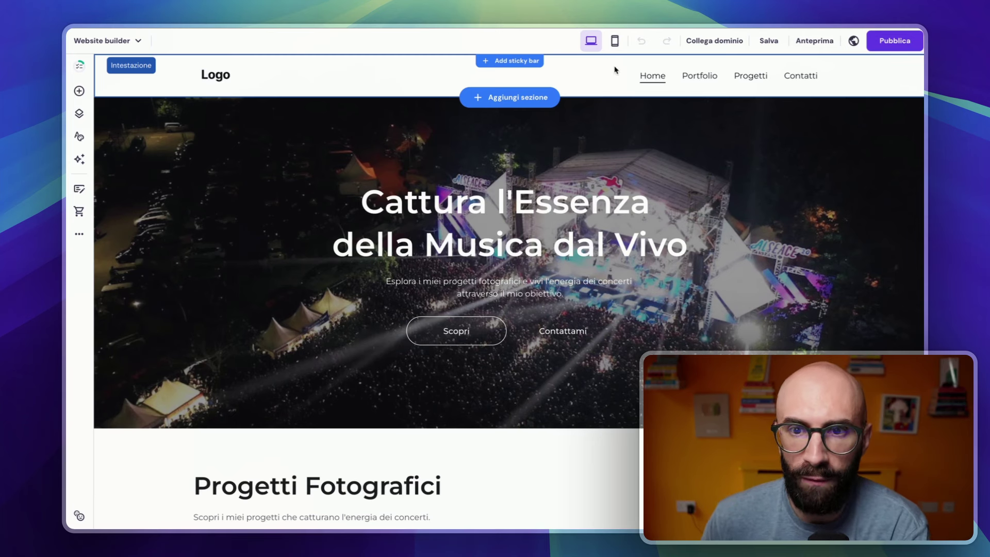
{"action": "left_click", "coordinate": [615, 41]}
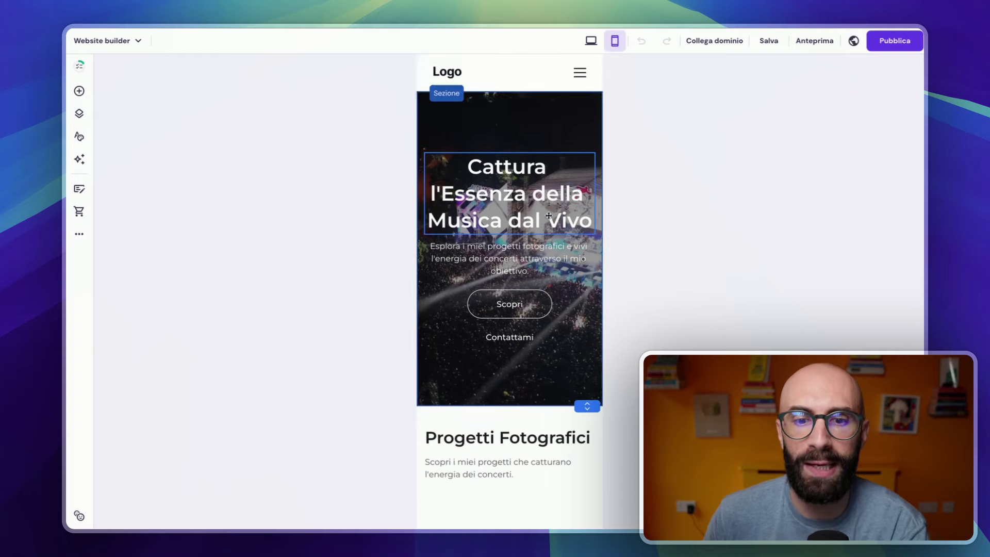
{"action": "scroll", "coordinate": [549, 216], "scroll_direction": "down", "scroll_amount": 10}
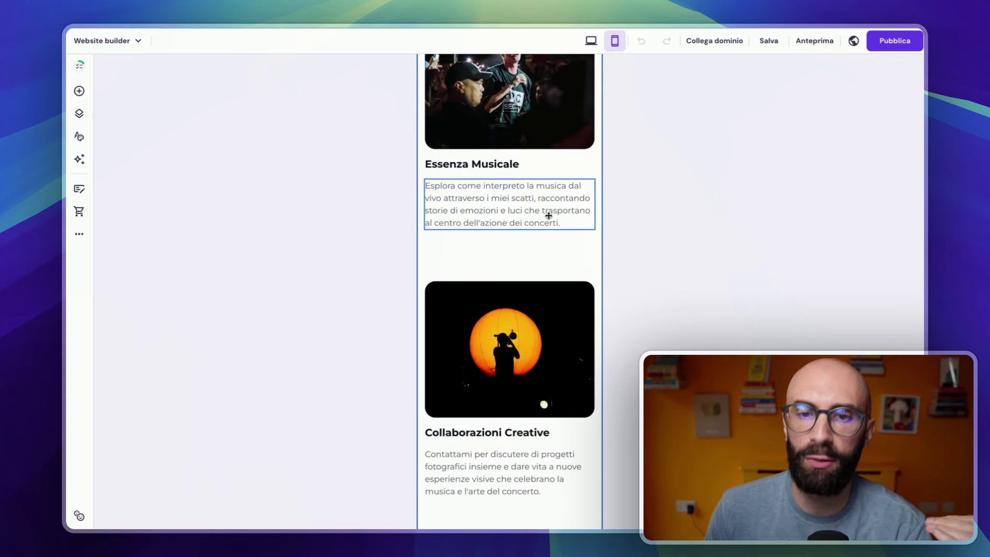
{"action": "scroll", "coordinate": [548, 216], "scroll_direction": "down", "scroll_amount": 15}
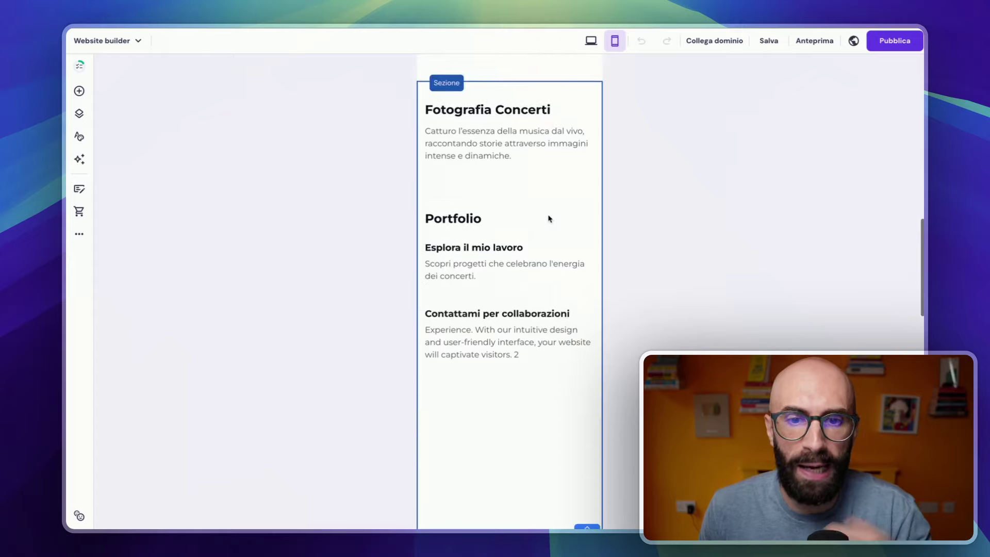
{"action": "scroll", "coordinate": [548, 215], "scroll_direction": "down", "scroll_amount": 4}
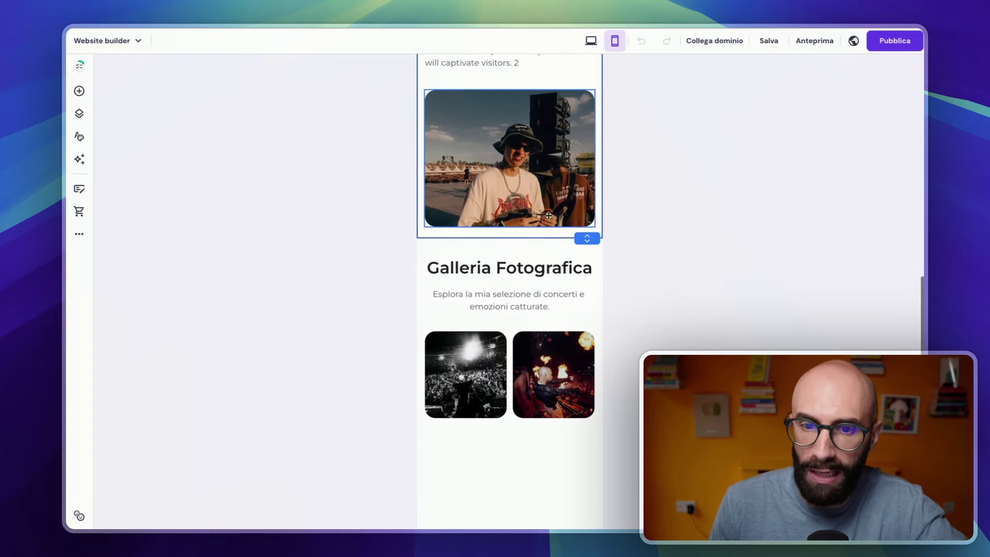
{"action": "scroll", "coordinate": [549, 215], "scroll_direction": "up", "scroll_amount": 15}
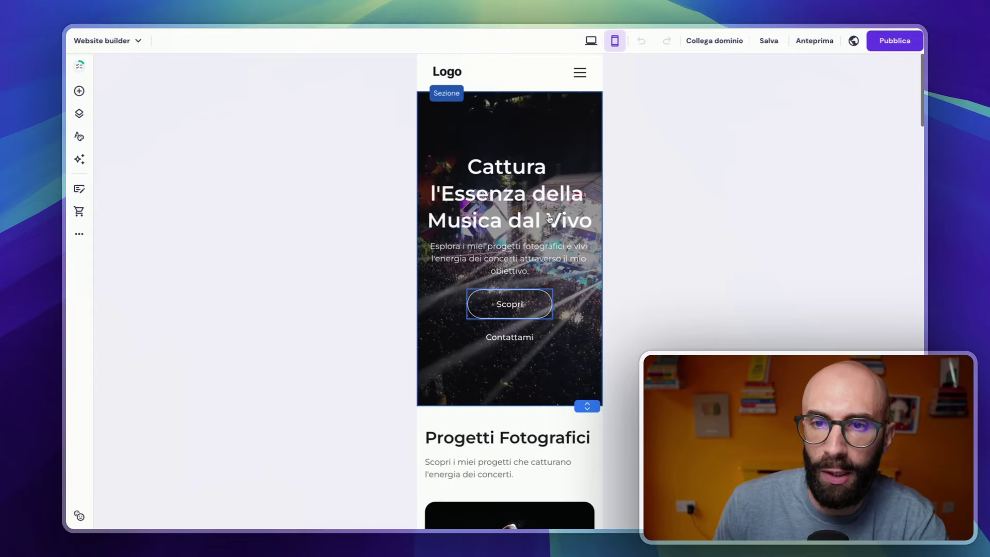
{"action": "left_click", "coordinate": [591, 40]}
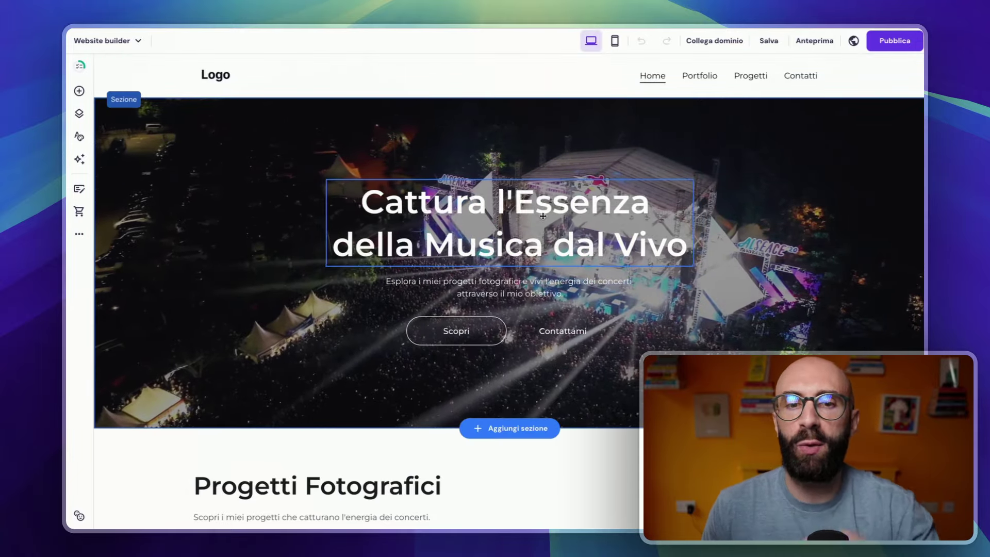
Step: Insert the photographer's full name followed by a colon before "Cattura l'Essenza della Musica dal Vivo" in the hero heading
{"action": "left_click", "coordinate": [476, 225]}
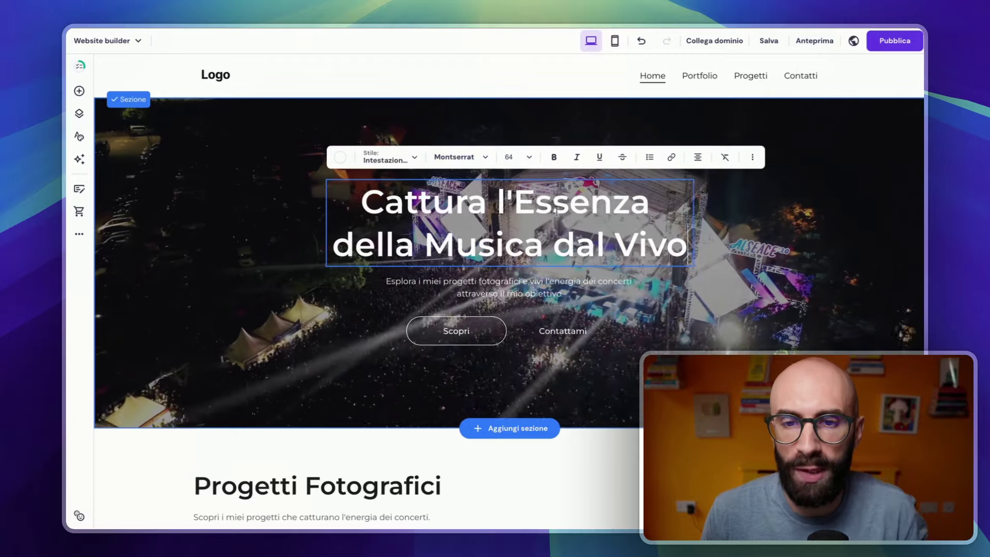
{"action": "left_click_drag", "start_coordinate": [361, 202], "coordinate": [612, 217]}
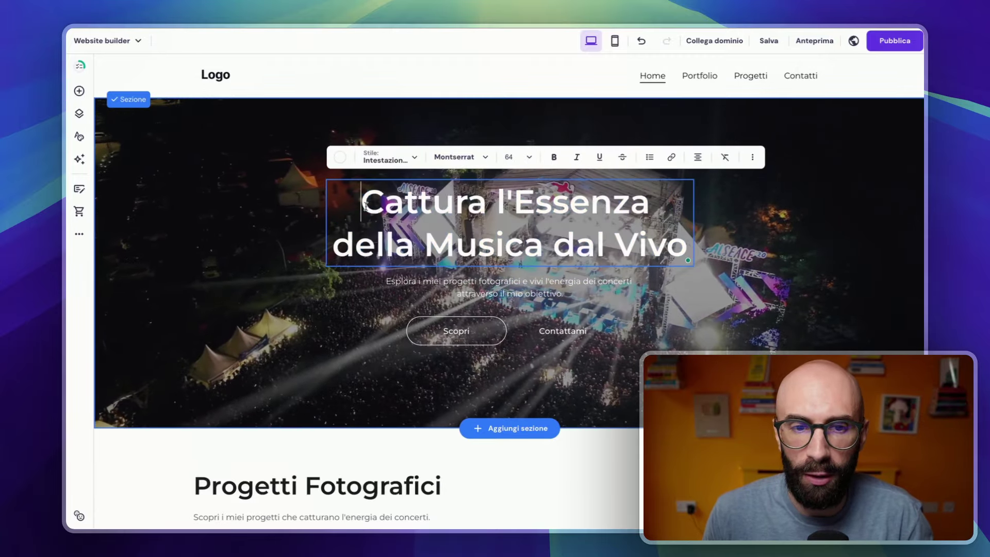
{"action": "type", "text": "Raffael"}
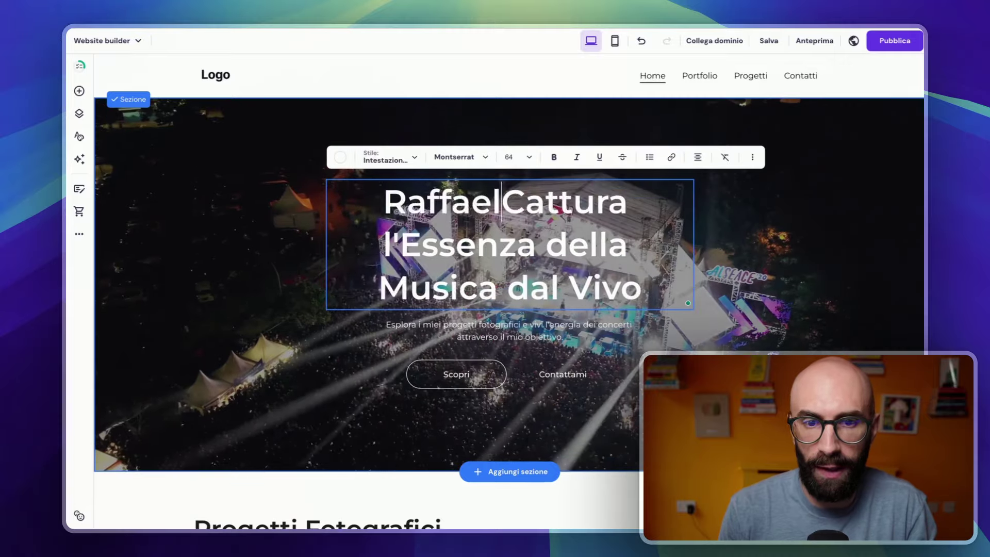
{"action": "type", "text": "e Gaito:"}
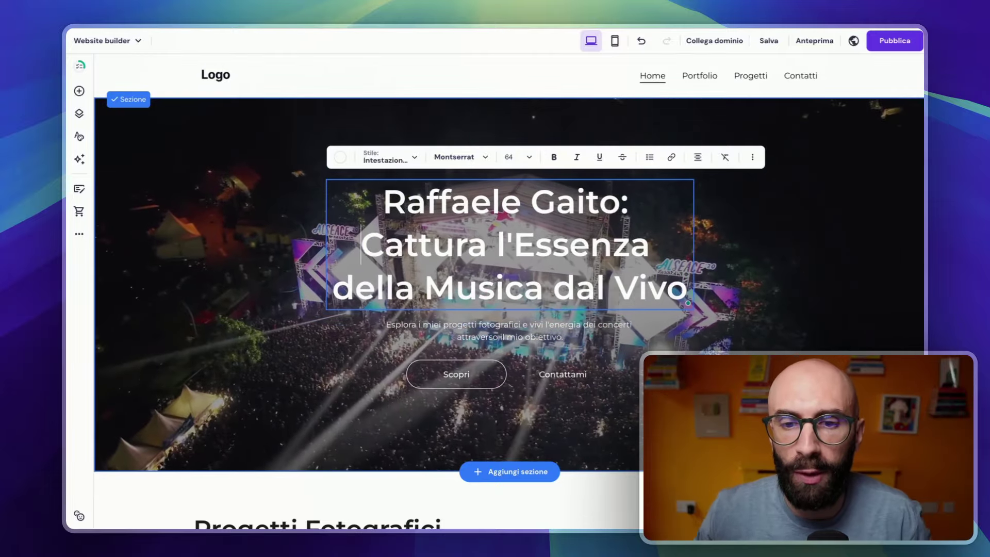
Step: Open the AI Writer for the hero subtitle, inspect its text description form, and close it without generating text
{"action": "scroll", "coordinate": [509, 292], "scroll_direction": "down", "scroll_amount": 1}
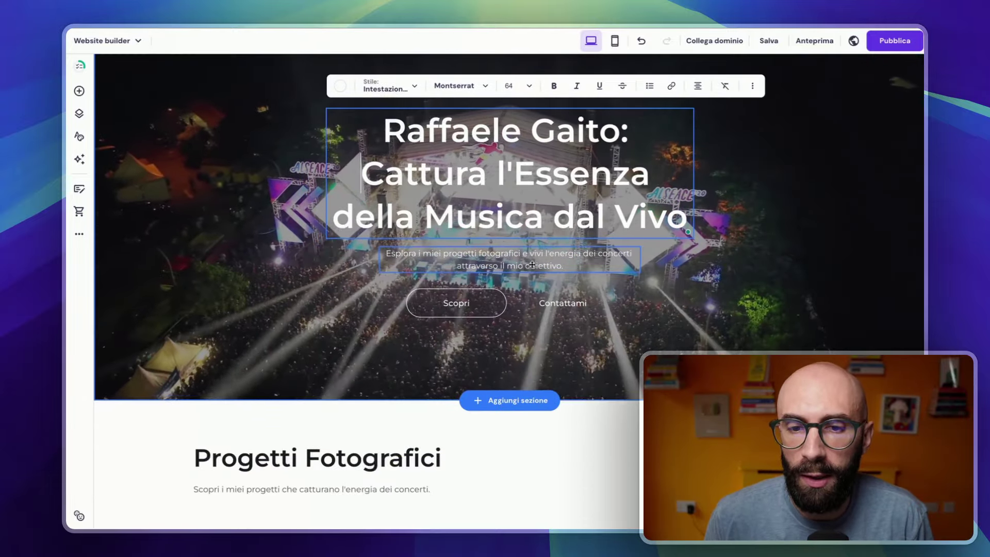
{"action": "left_click", "coordinate": [543, 263]}
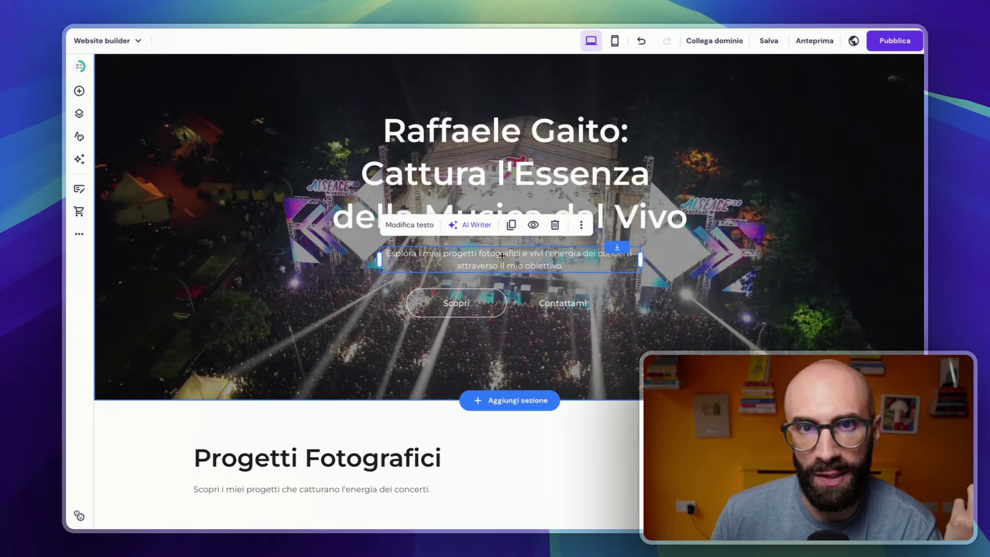
{"action": "left_click", "coordinate": [538, 148]}
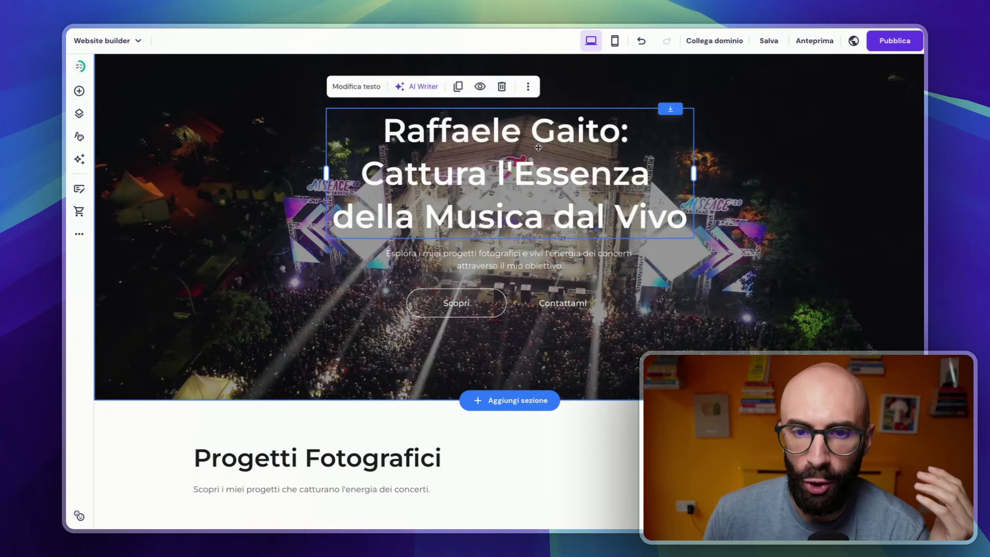
{"action": "left_click", "coordinate": [513, 254]}
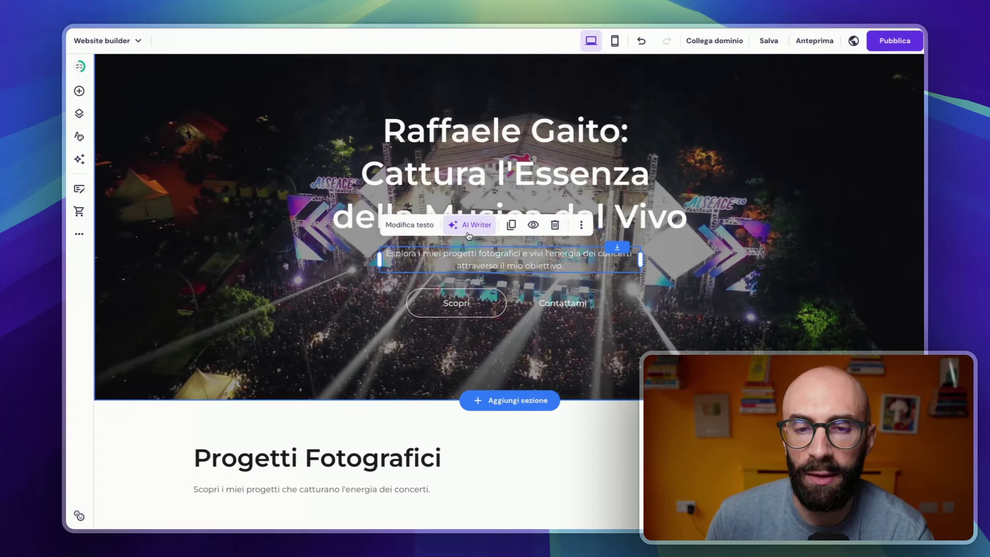
{"action": "left_click", "coordinate": [469, 234]}
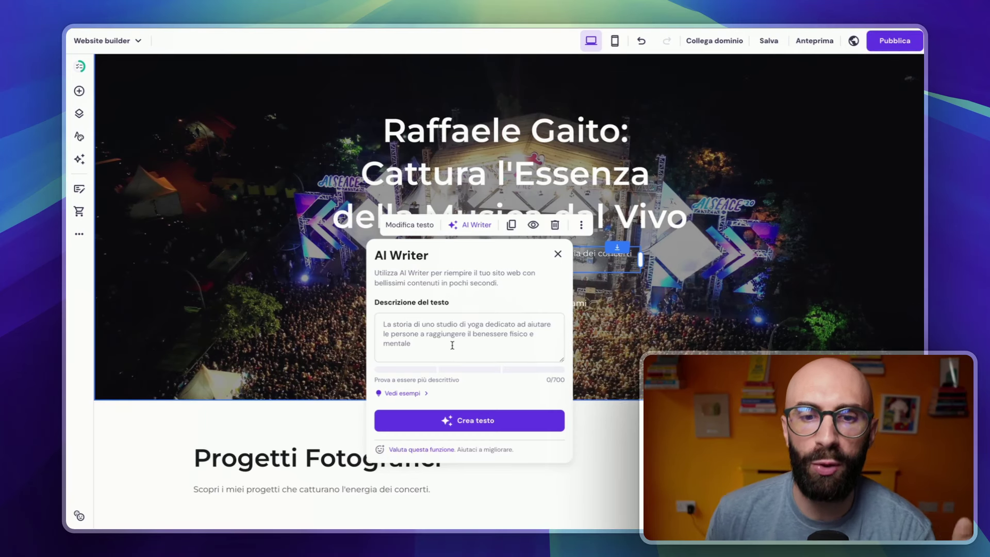
{"action": "left_click", "coordinate": [452, 345]}
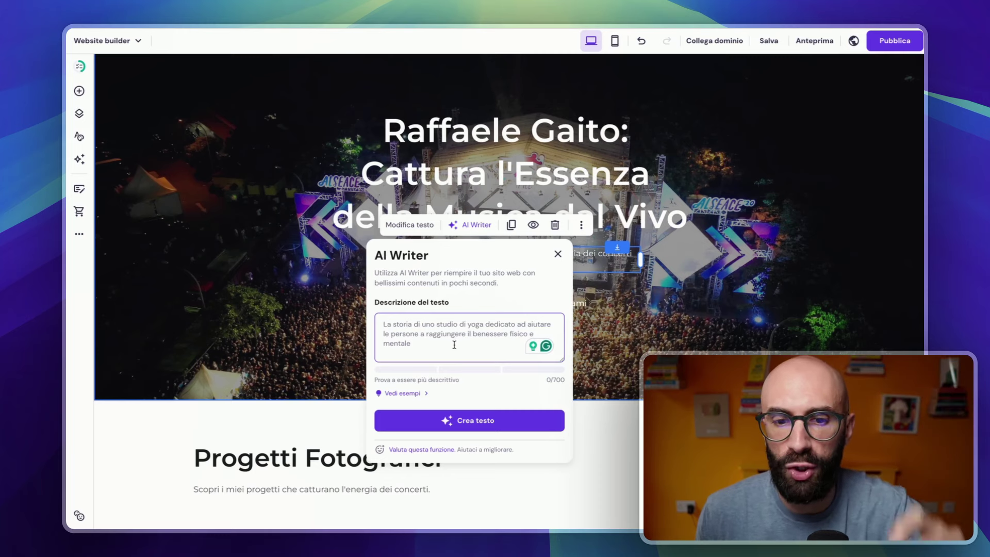
{"action": "key", "text": "Escape"}
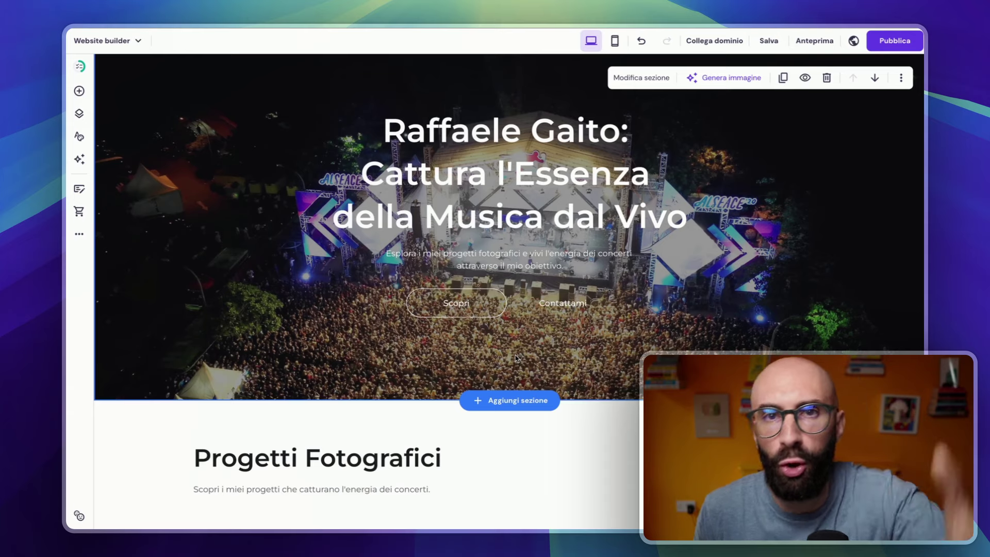
Step: Open the AI image generator for the Progetti Fotografici section, look at its description and style options, and close it
{"action": "scroll", "coordinate": [516, 358], "scroll_direction": "down", "scroll_amount": 5}
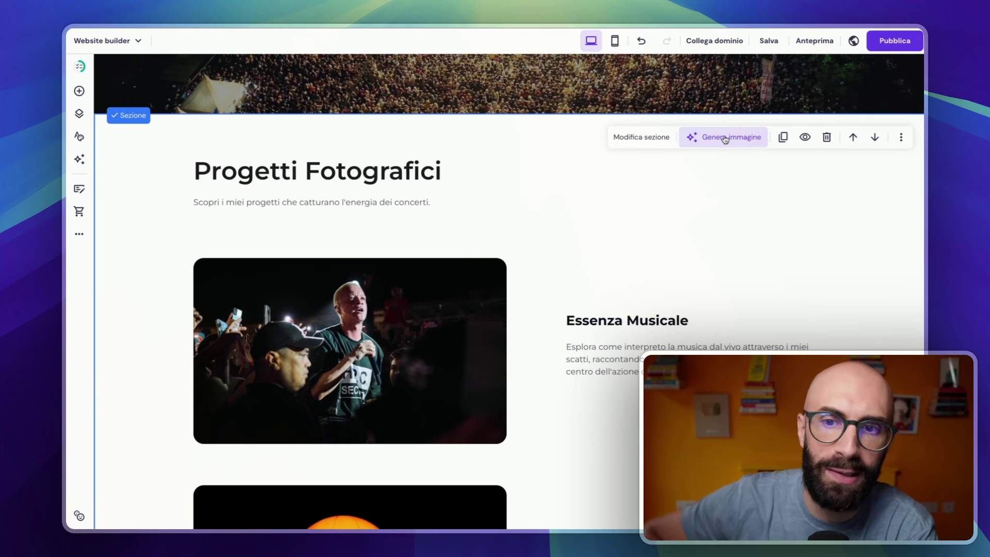
{"action": "left_click", "coordinate": [732, 139]}
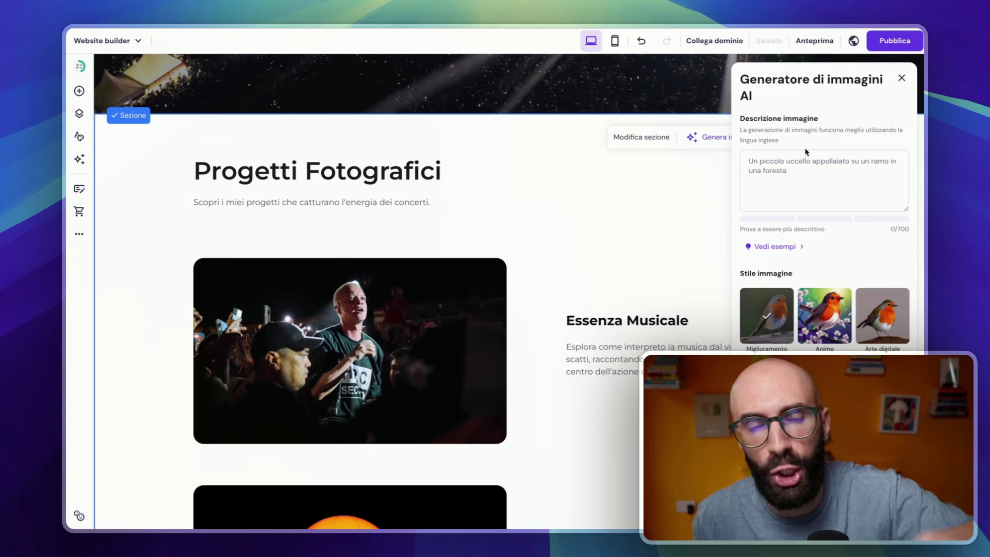
{"action": "left_click", "coordinate": [901, 78]}
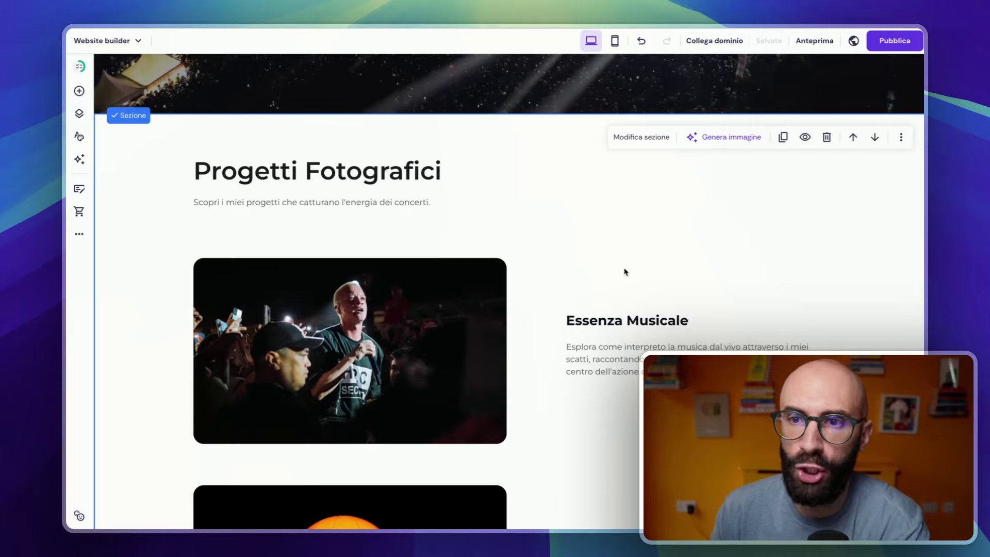
Step: Delete the heading beside the IMMAGINI column in the footer and the form beneath it
{"action": "scroll", "coordinate": [614, 287], "scroll_direction": "down", "scroll_amount": 5}
{"action": "scroll", "coordinate": [233, 264], "scroll_direction": "down", "scroll_amount": 20}
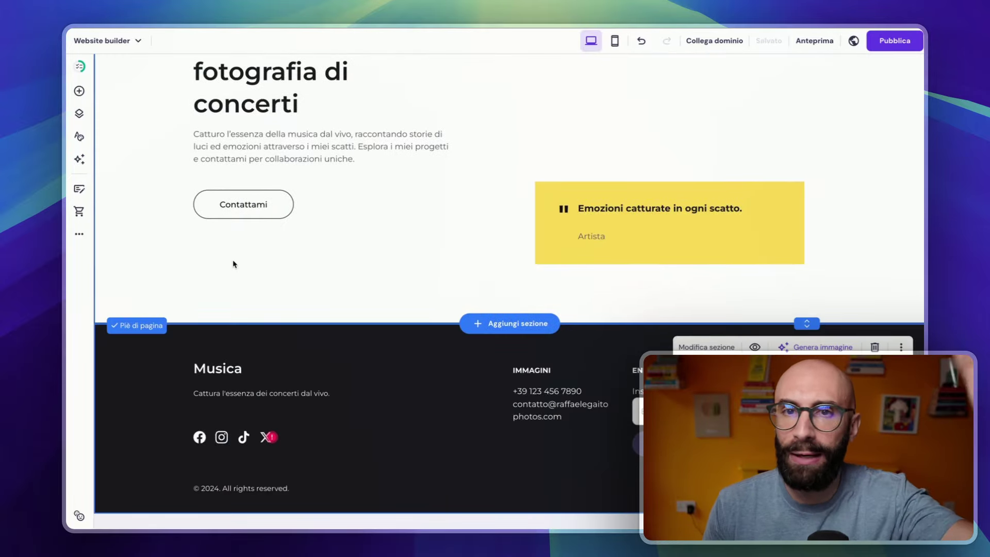
{"action": "scroll", "coordinate": [332, 241], "scroll_direction": "up", "scroll_amount": 1}
{"action": "scroll", "coordinate": [331, 241], "scroll_direction": "up", "scroll_amount": 5}
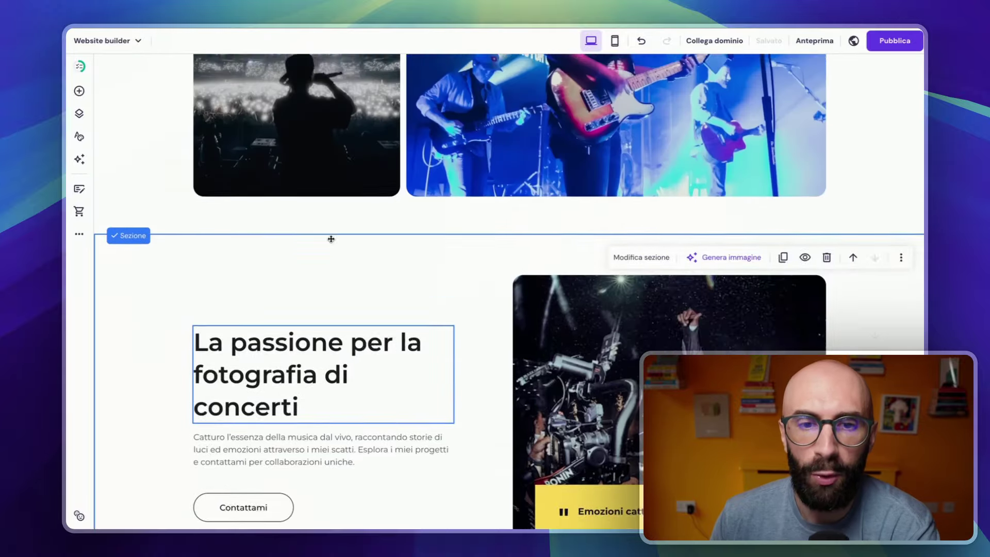
{"action": "scroll", "coordinate": [332, 239], "scroll_direction": "down", "scroll_amount": 6}
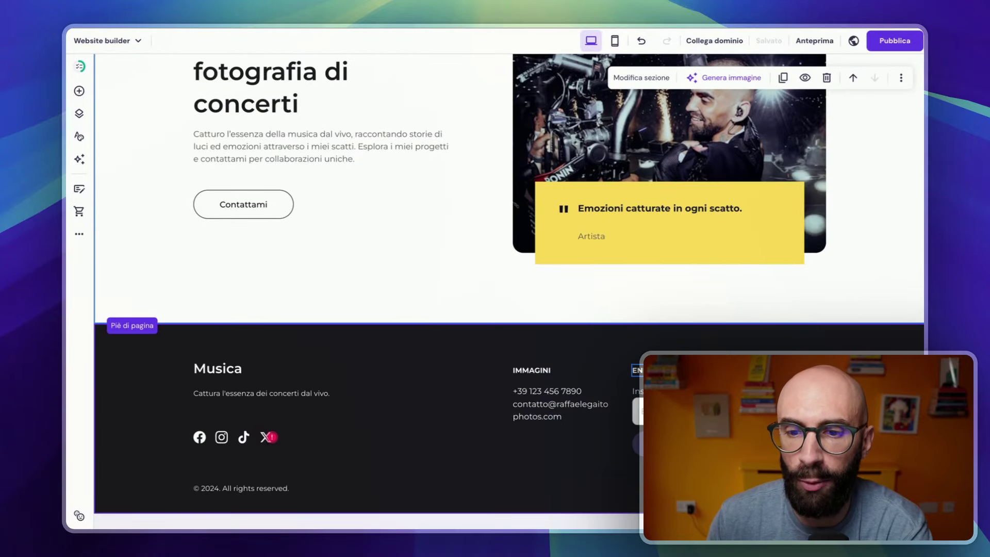
{"action": "left_click", "coordinate": [639, 371]}
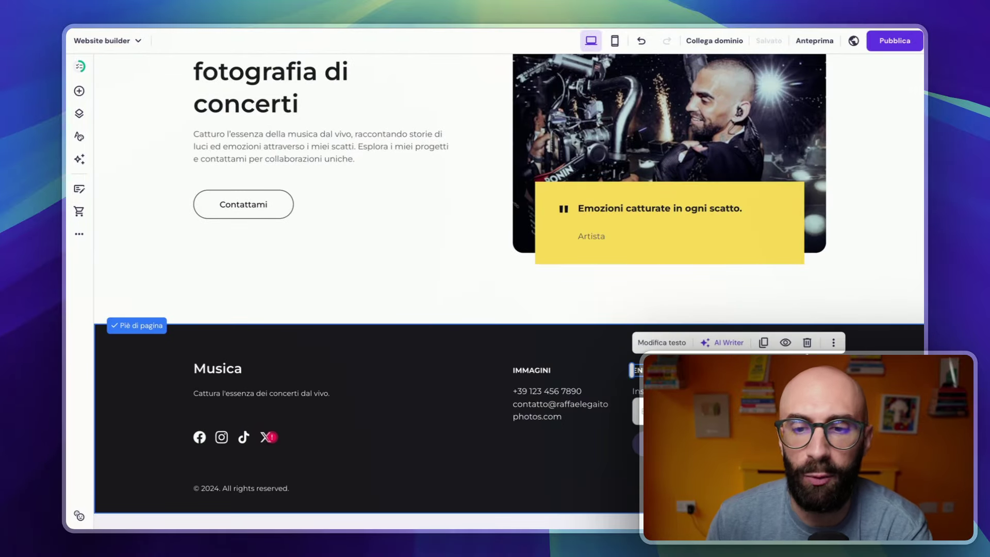
{"action": "left_click", "coordinate": [807, 343]}
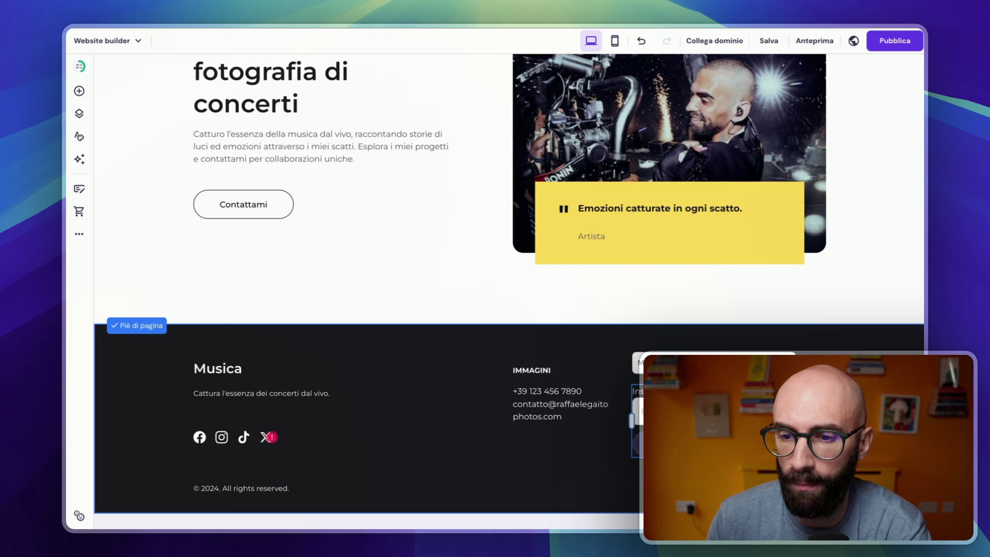
{"action": "key", "text": "BackSpace"}
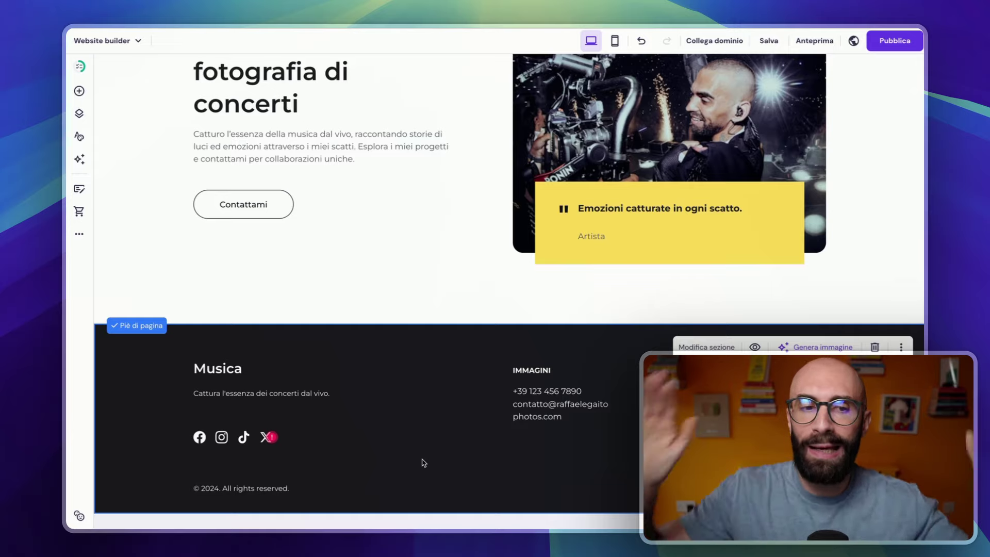
Step: Examine the homepage sections from the Progetti Fotografici images down to the footer
{"action": "scroll", "coordinate": [423, 462], "scroll_direction": "up", "scroll_amount": 3}
{"action": "scroll", "coordinate": [476, 282], "scroll_direction": "down", "scroll_amount": 2}
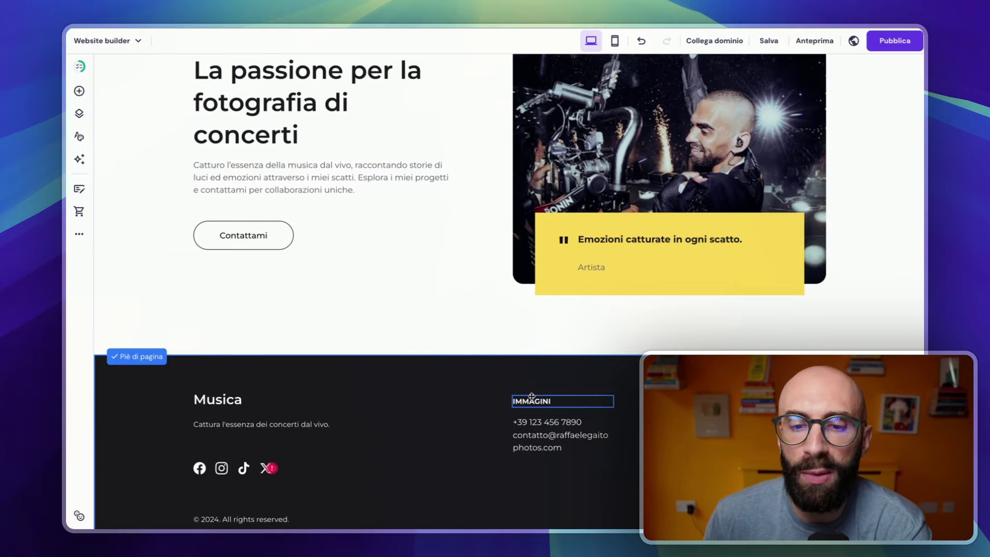
{"action": "scroll", "coordinate": [482, 217], "scroll_direction": "up", "scroll_amount": 3}
{"action": "scroll", "coordinate": [383, 222], "scroll_direction": "up", "scroll_amount": 10}
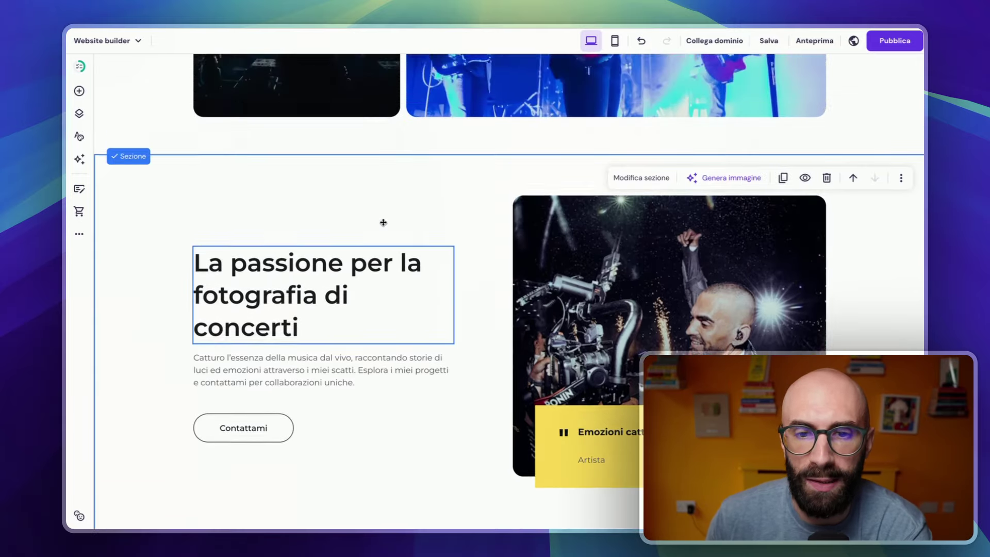
{"action": "scroll", "coordinate": [383, 225], "scroll_direction": "down", "scroll_amount": 8}
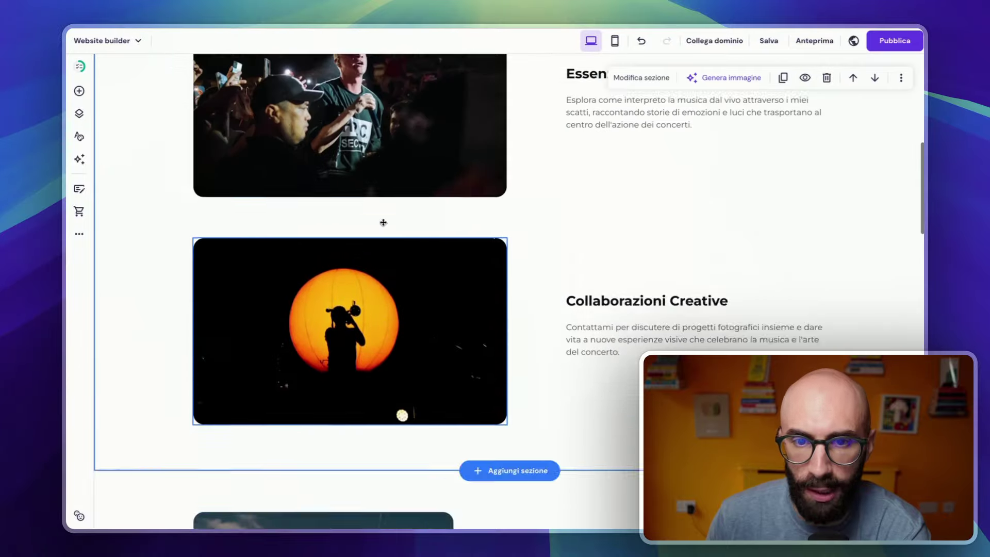
{"action": "scroll", "coordinate": [384, 225], "scroll_direction": "up", "scroll_amount": 5}
{"action": "scroll", "coordinate": [383, 225], "scroll_direction": "down", "scroll_amount": 8}
{"action": "scroll", "coordinate": [383, 222], "scroll_direction": "down", "scroll_amount": 8}
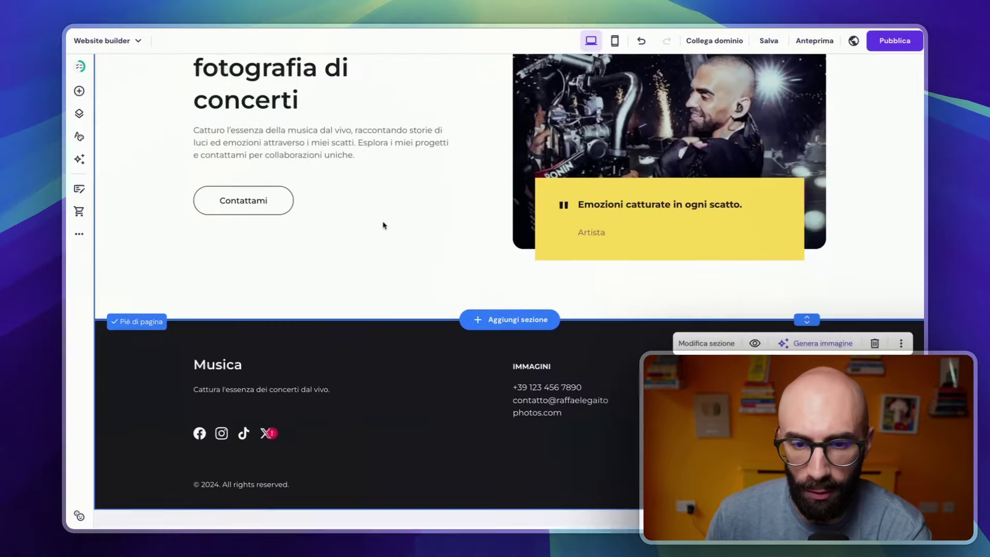
Step: Delete the "La passione per la fotografia di concerti" section above the footer
{"action": "scroll", "coordinate": [382, 223], "scroll_direction": "up", "scroll_amount": 4}
{"action": "scroll", "coordinate": [356, 237], "scroll_direction": "down", "scroll_amount": 1}
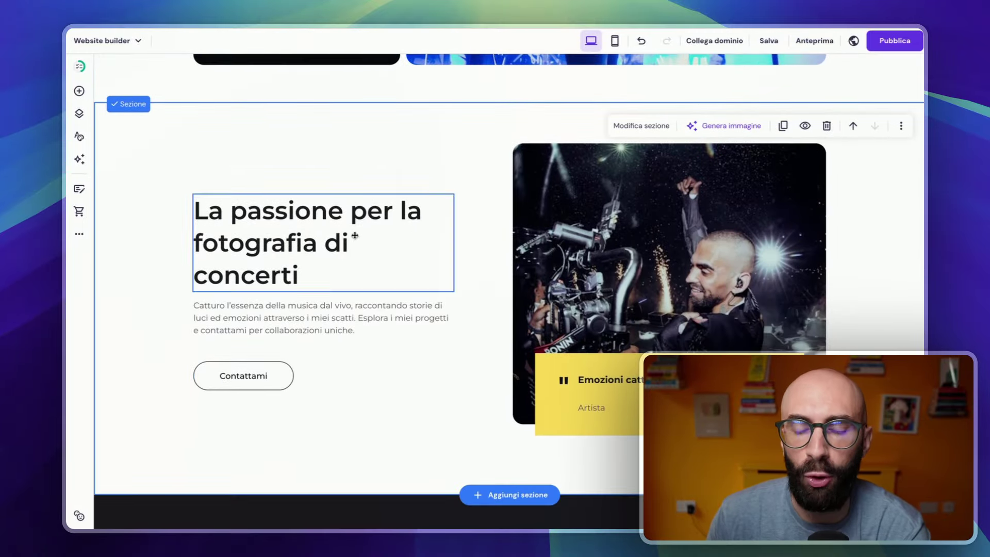
{"action": "scroll", "coordinate": [355, 236], "scroll_direction": "up", "scroll_amount": 1}
{"action": "scroll", "coordinate": [355, 237], "scroll_direction": "down", "scroll_amount": 1}
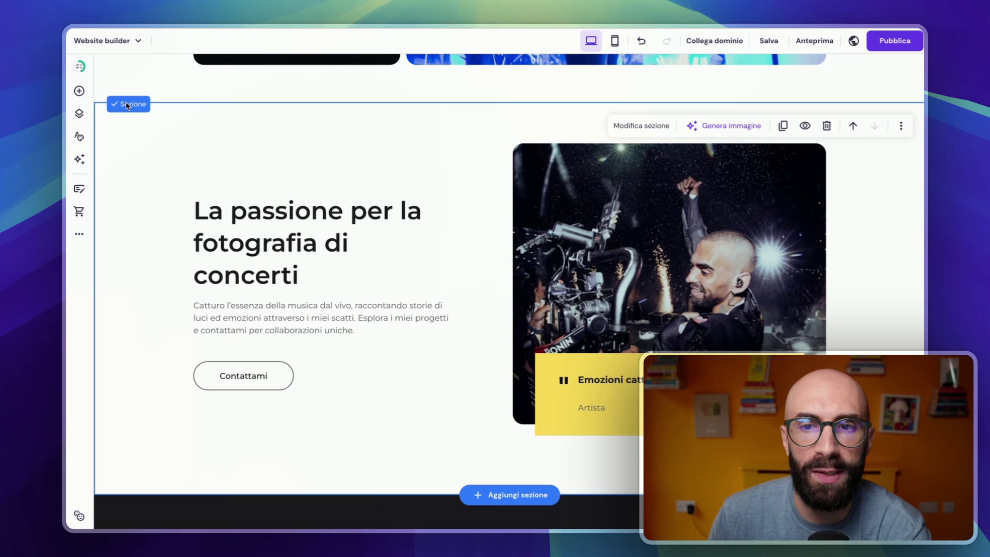
{"action": "left_click", "coordinate": [826, 126]}
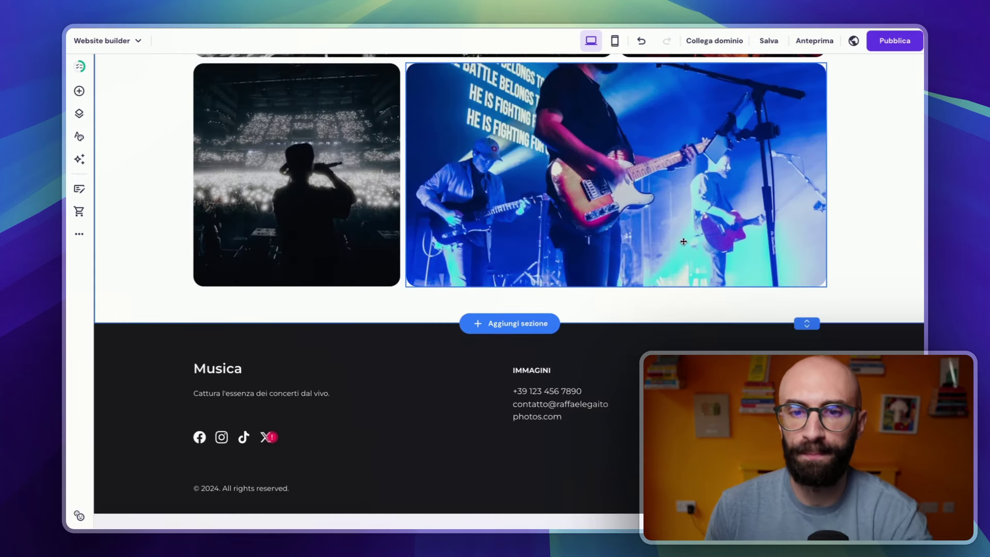
Step: Add a Mappa section between the photo gallery and the footer, using the "Our office" template with address, hours, image and map
{"action": "left_click", "coordinate": [509, 323]}
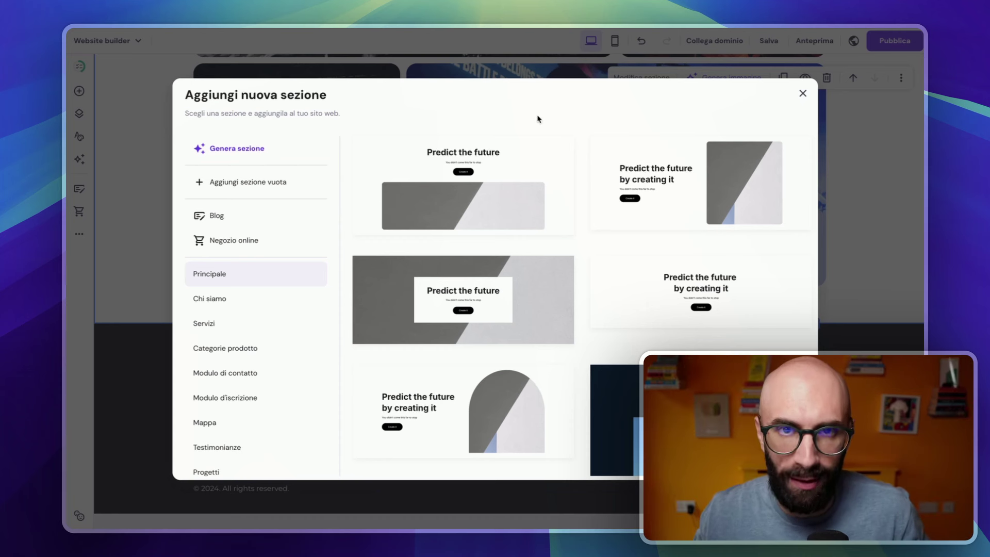
{"action": "scroll", "coordinate": [277, 332], "scroll_direction": "down", "scroll_amount": 5}
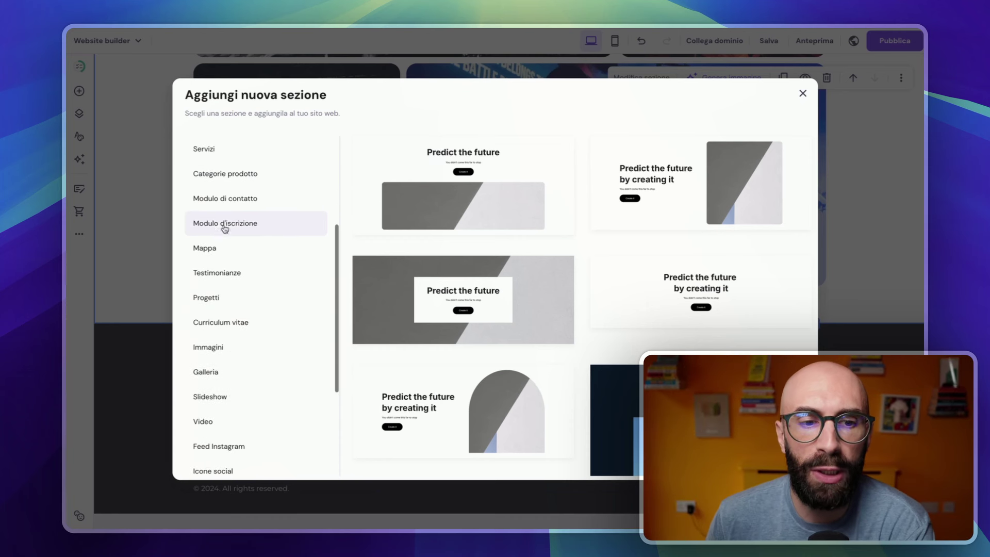
{"action": "scroll", "coordinate": [264, 366], "scroll_direction": "up", "scroll_amount": 5}
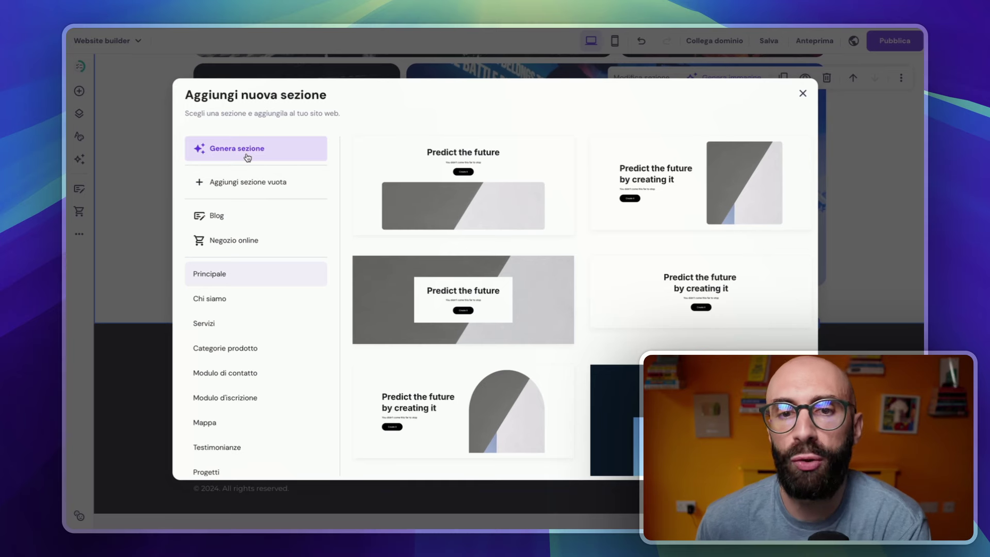
{"action": "scroll", "coordinate": [288, 401], "scroll_direction": "down", "scroll_amount": 4}
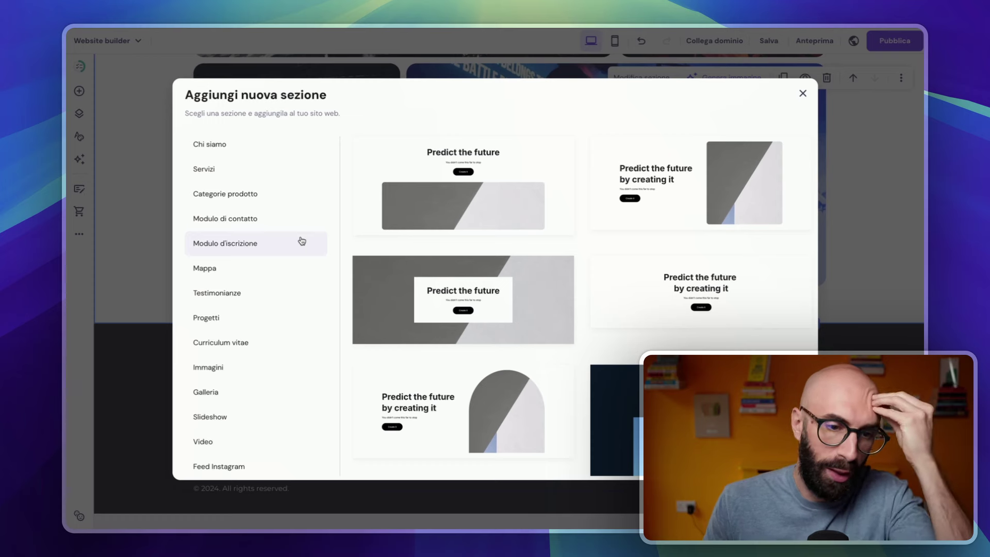
{"action": "scroll", "coordinate": [236, 394], "scroll_direction": "down", "scroll_amount": 2}
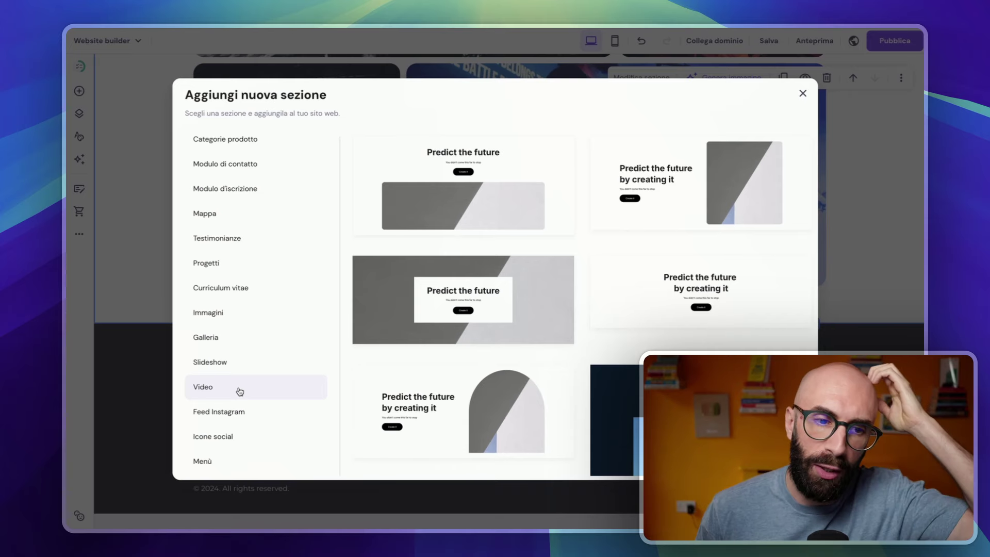
{"action": "left_click", "coordinate": [213, 216]}
{"action": "scroll", "coordinate": [552, 261], "scroll_direction": "down", "scroll_amount": 3}
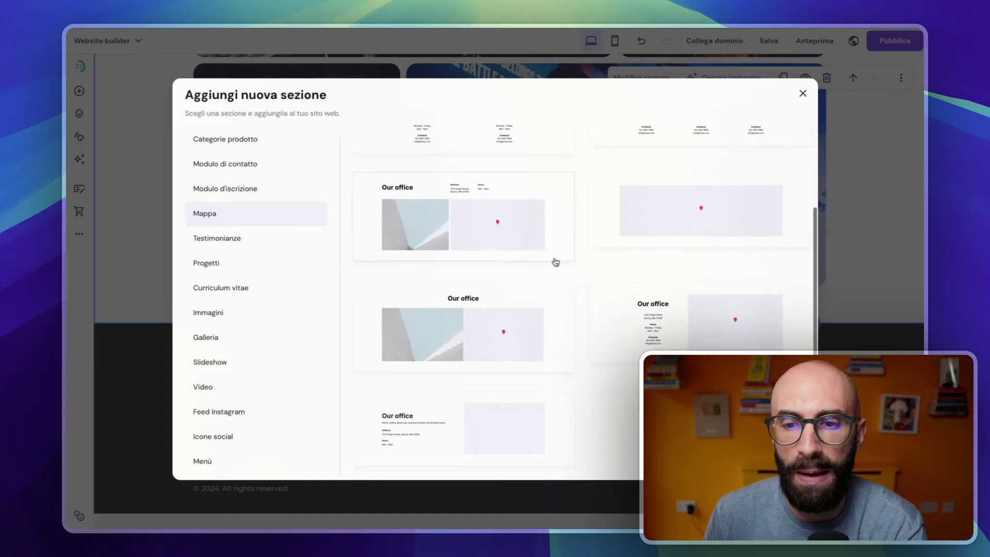
{"action": "scroll", "coordinate": [490, 330], "scroll_direction": "up", "scroll_amount": 2}
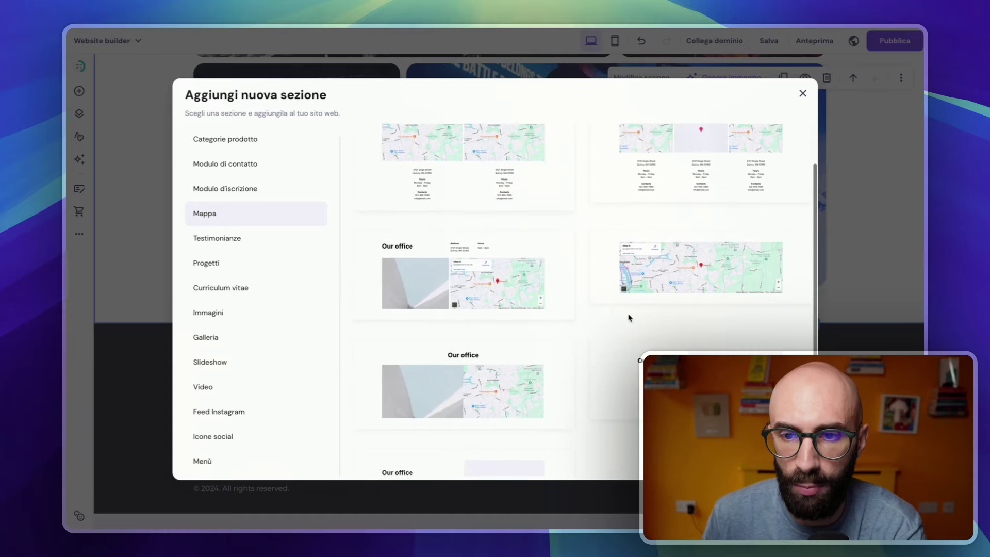
{"action": "left_click", "coordinate": [443, 289]}
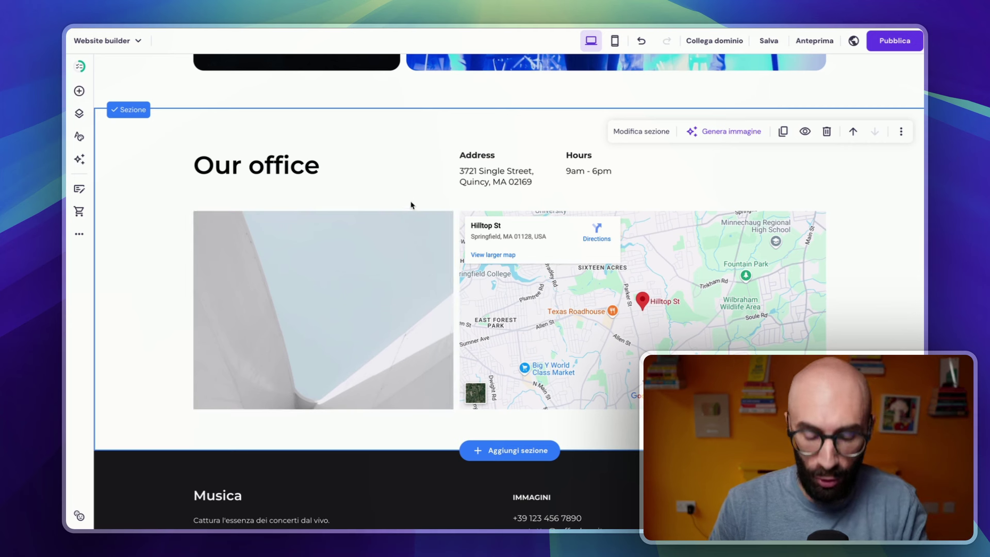
Step: Change the map section's heading to "Vieni a trovarmi" and replace the address under Address with "Londra"
{"action": "left_click", "coordinate": [295, 163]}
{"action": "triple_click", "coordinate": [295, 163]}
{"action": "type", "text": "Vieni a trovarmi"}
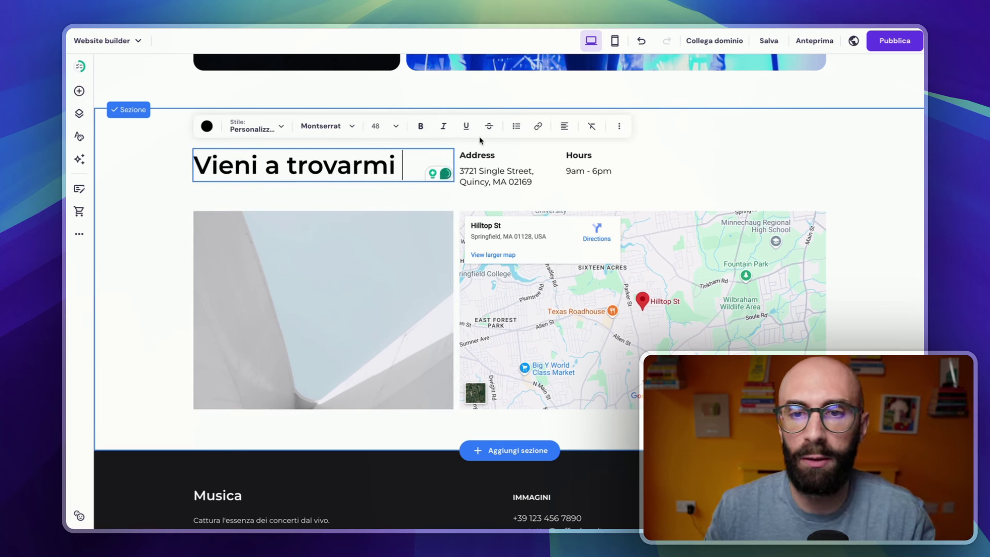
{"action": "triple_click", "coordinate": [487, 180]}
{"action": "type", "text": "Londra"}
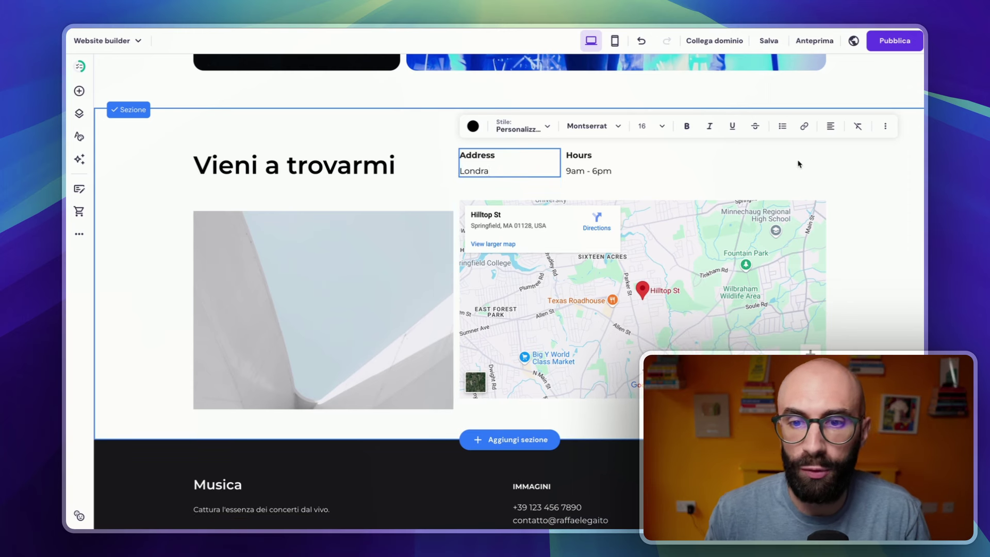
{"action": "key", "text": "Escape"}
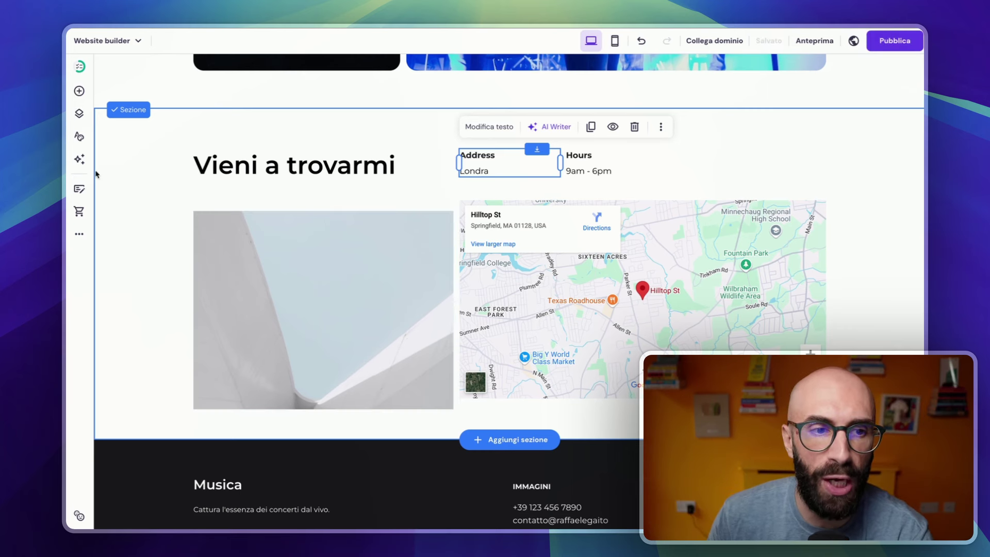
{"action": "left_click", "coordinate": [78, 158]}
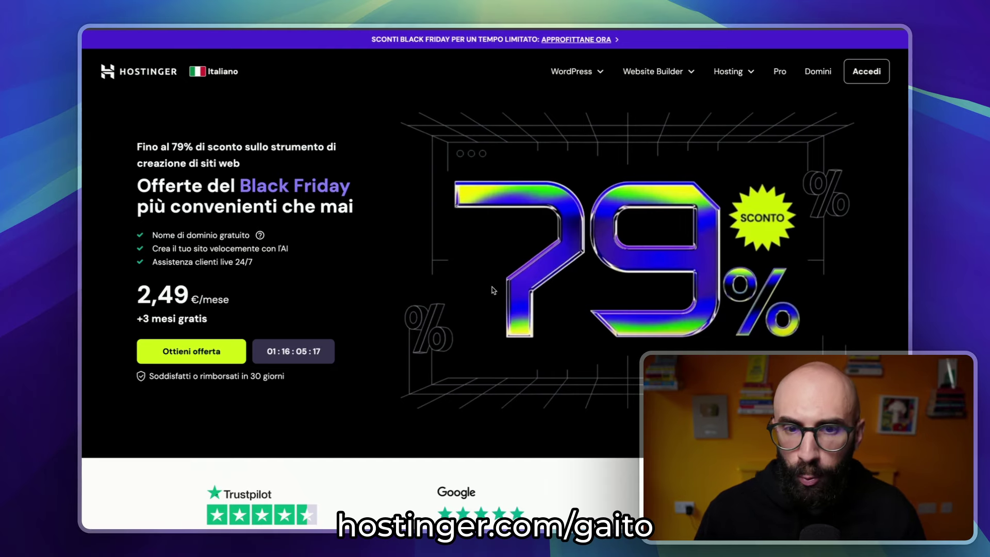
Step: Open the Black Friday offer on the Hostinger website and choose the Website Builder Business plan
{"action": "scroll", "coordinate": [493, 291], "scroll_direction": "down", "scroll_amount": 3}
{"action": "scroll", "coordinate": [439, 294], "scroll_direction": "up", "scroll_amount": 3}
{"action": "scroll", "coordinate": [379, 298], "scroll_direction": "down", "scroll_amount": 1}
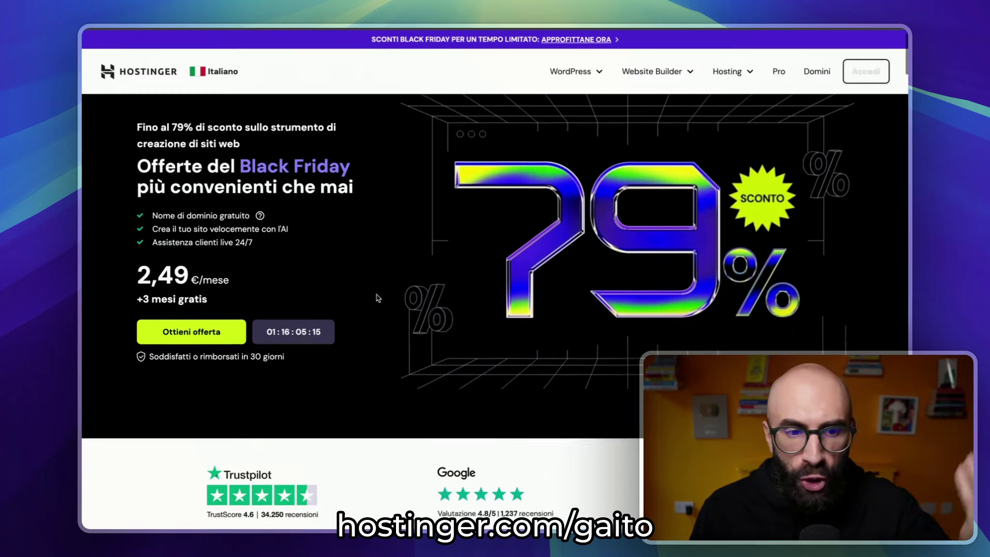
{"action": "scroll", "coordinate": [379, 298], "scroll_direction": "down", "scroll_amount": 1}
{"action": "scroll", "coordinate": [185, 355], "scroll_direction": "up", "scroll_amount": 2}
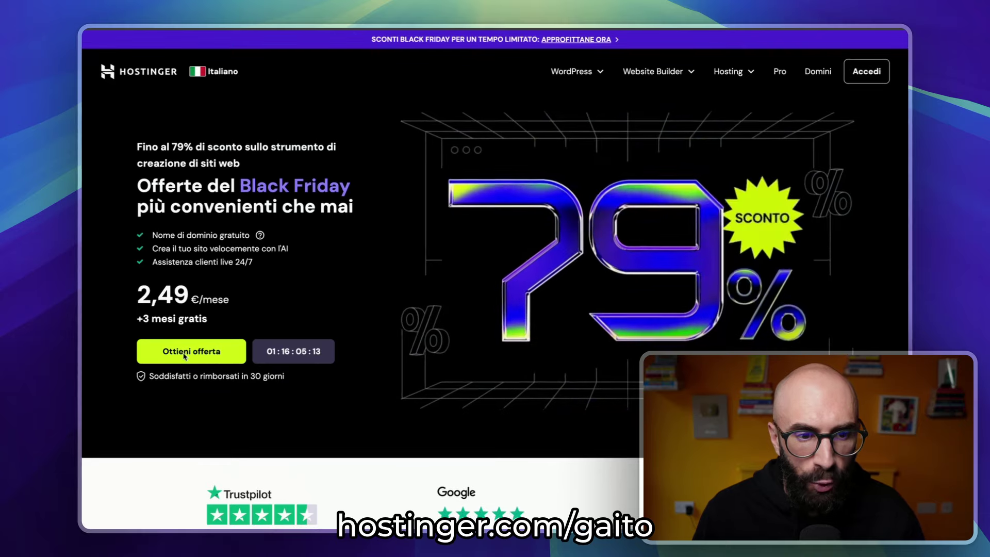
{"action": "left_click", "coordinate": [184, 356]}
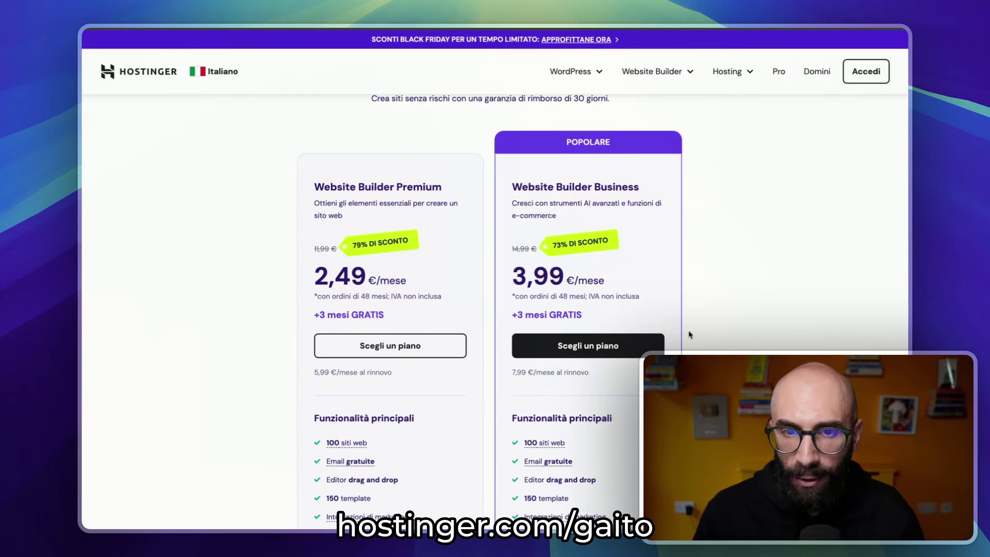
{"action": "scroll", "coordinate": [685, 330], "scroll_direction": "down", "scroll_amount": 1}
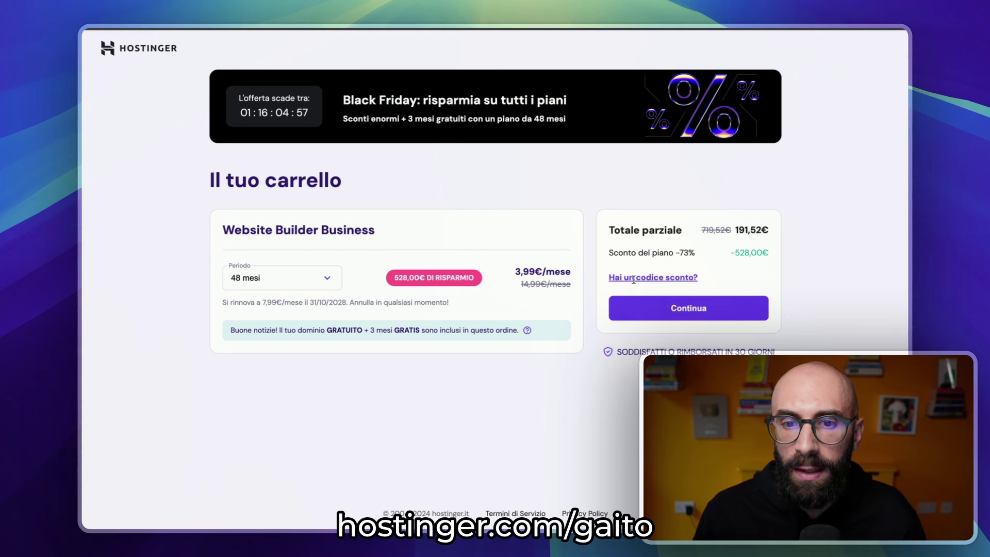
Step: Apply the discount code GAITO to the Website Builder Business order in the cart
{"action": "left_click", "coordinate": [634, 279]}
{"action": "left_click", "coordinate": [642, 305]}
{"action": "type", "text": "GAIT"}
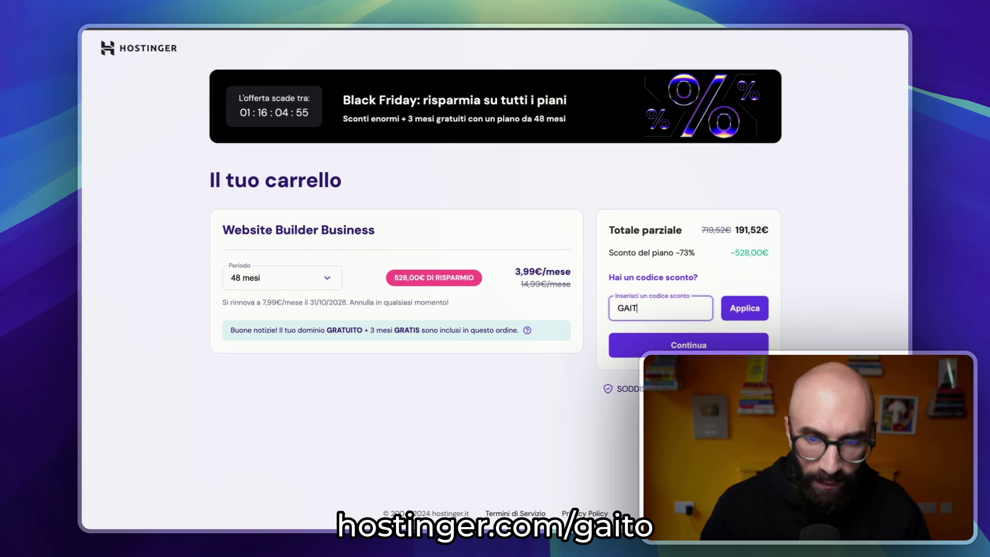
{"action": "type", "text": "O"}
{"action": "left_click", "coordinate": [745, 308]}
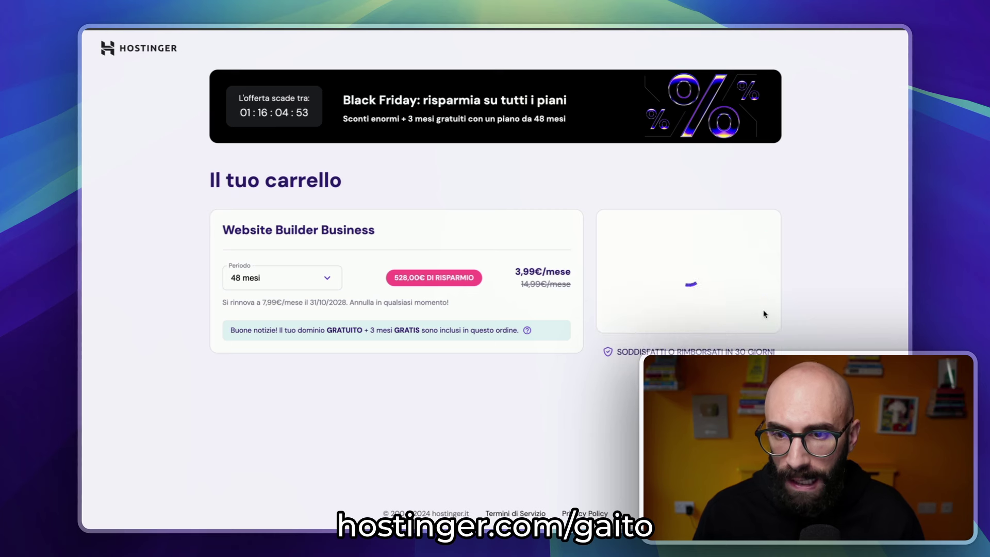